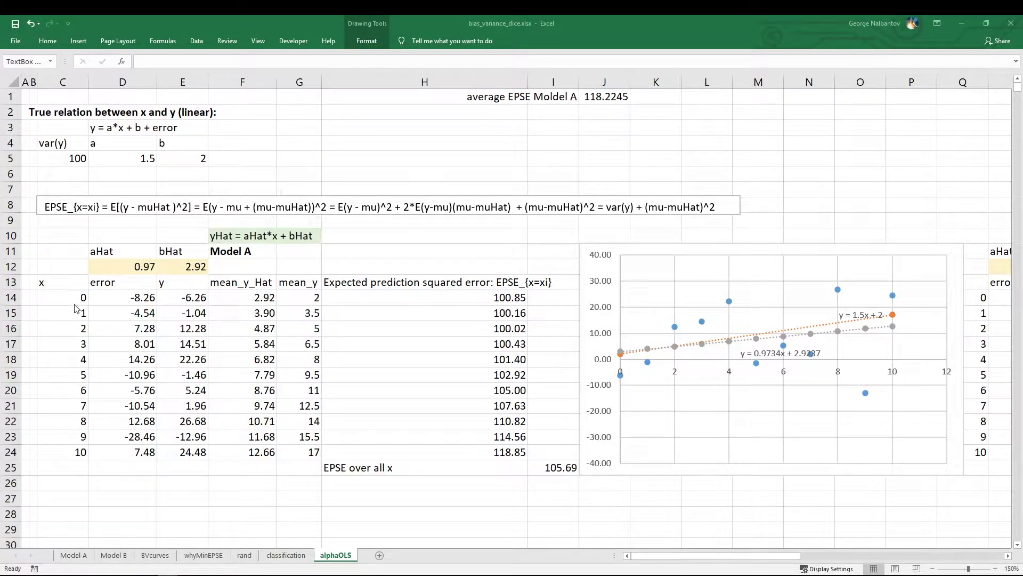
# Examine the x values in C14:C24 and y values in E14:E24 along with their scatter series in the chart.
pyautogui.moveTo(63, 298)
pyautogui.mouseDown()
pyautogui.moveTo(54, 469)
pyautogui.moveTo(56, 453)
pyautogui.mouseUp()
pyautogui.moveTo(183, 298); pyautogui.dragTo(181, 452)
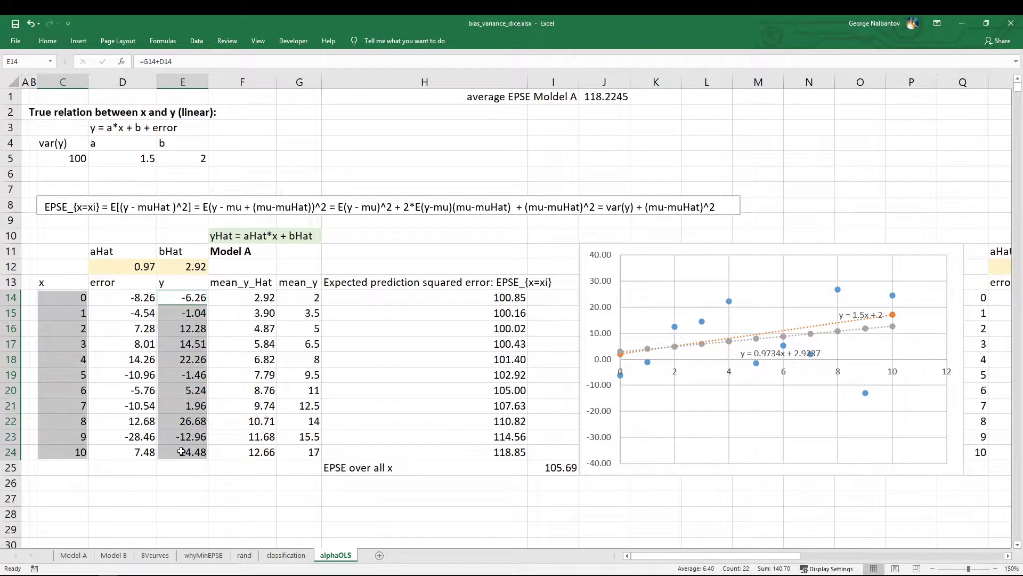
pyautogui.click(729, 302)
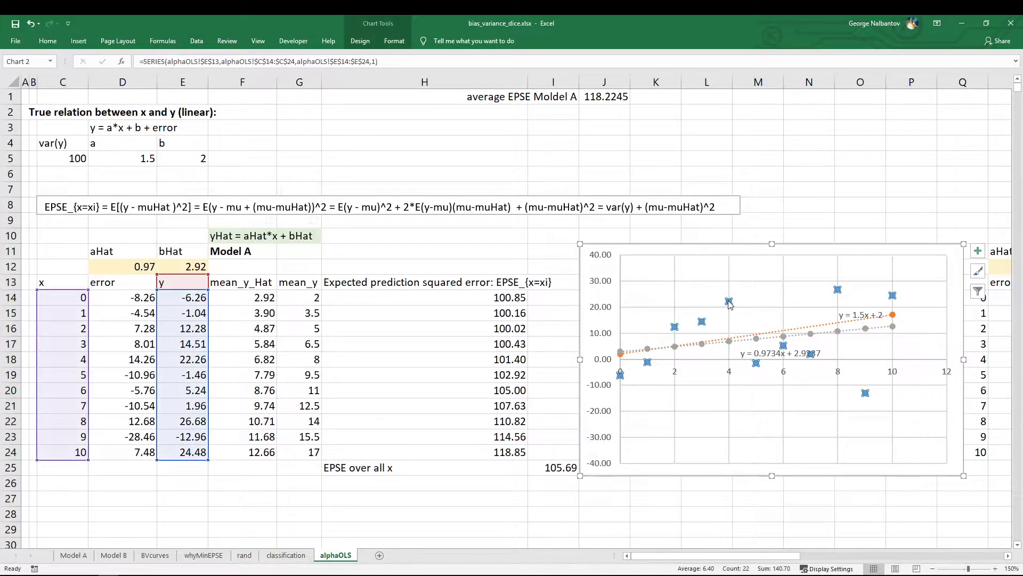
pyautogui.press('Escape')
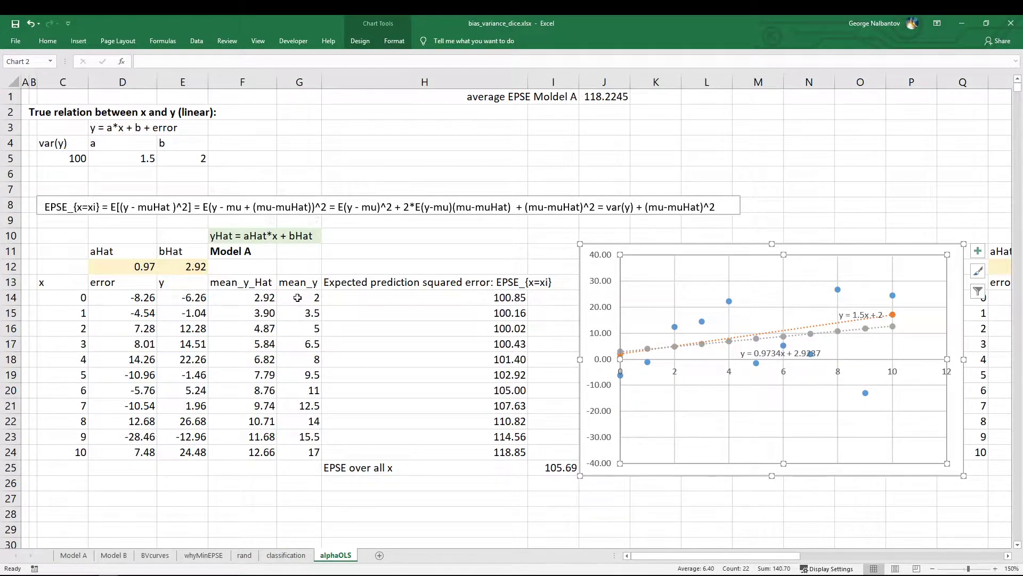
# Inspect the formulas behind mean_y in G15 and y in E15 without changing them.
pyautogui.doubleClick(293, 314)
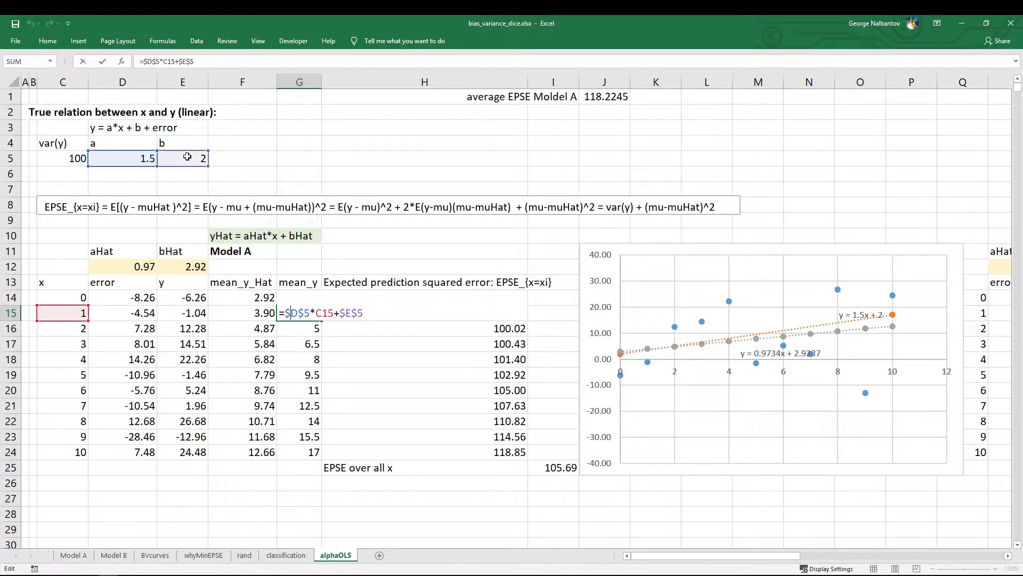
pyautogui.doubleClick(190, 314)
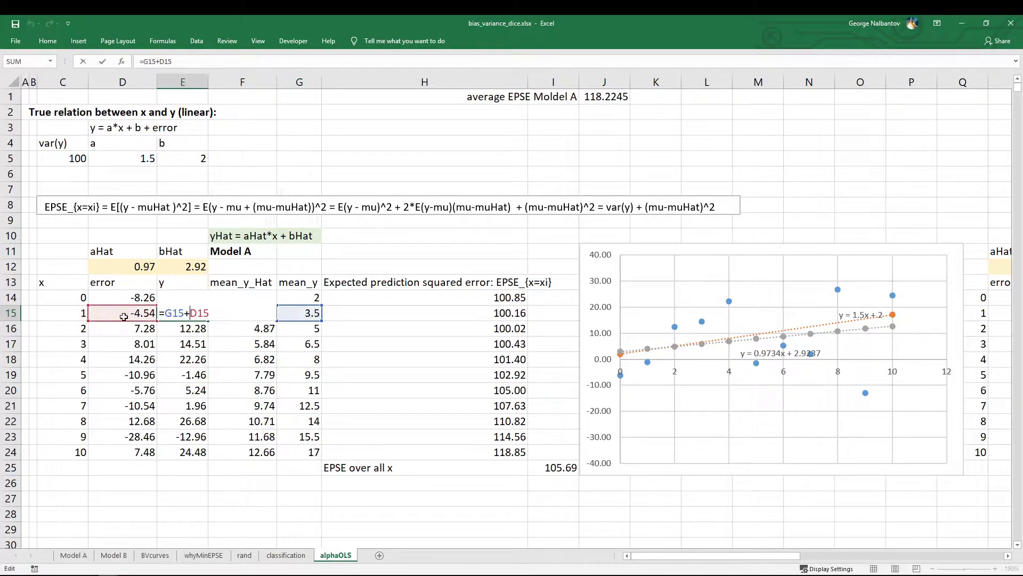
pyautogui.hotkey('ctrl', 'Return')
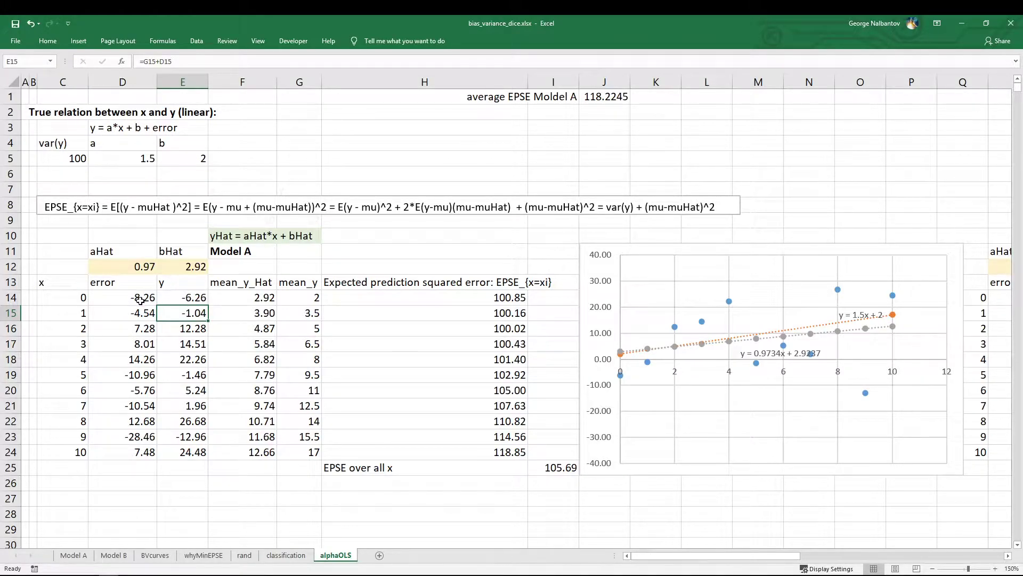
# Examine the random errors in D14:D24 and the true-relation line in the chart.
pyautogui.moveTo(134, 299); pyautogui.dragTo(126, 451)
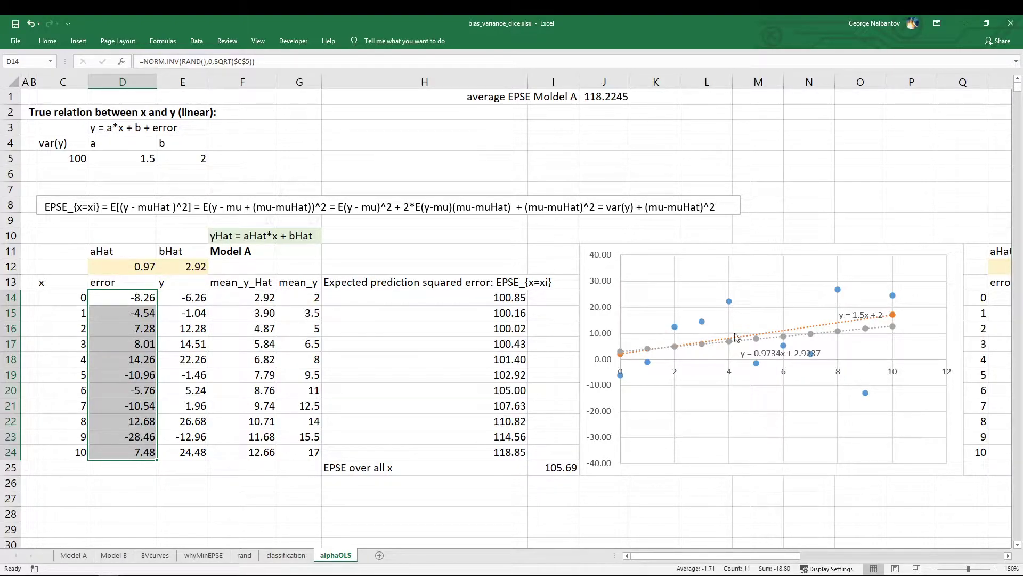
pyautogui.click(894, 318)
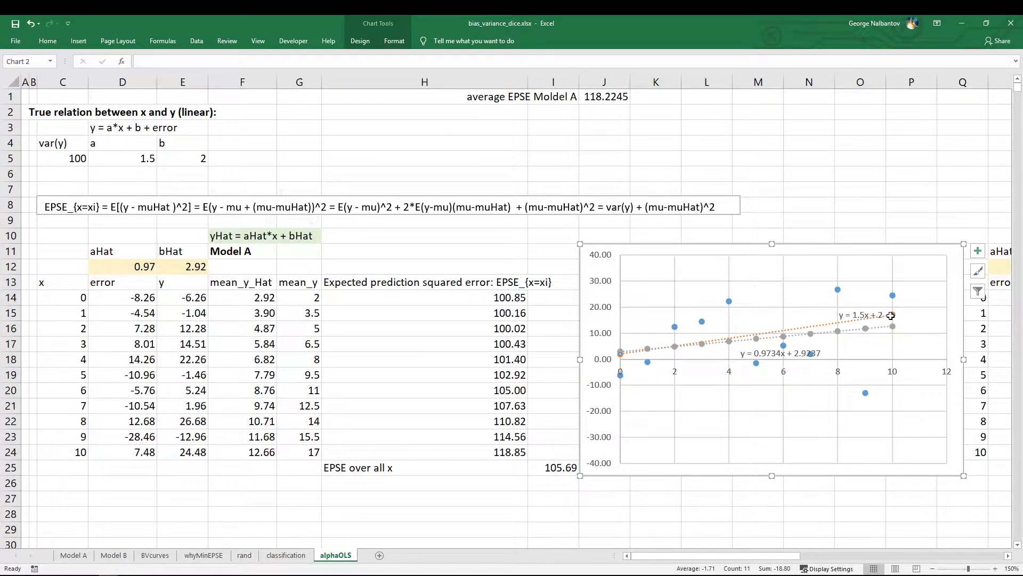
pyautogui.click(838, 331)
# Review the x and y sample ranges and inspect the LINEST array formula estimating aHat and bHat in D12:E12.
pyautogui.moveTo(63, 297); pyautogui.dragTo(50, 451)
pyautogui.moveTo(184, 301); pyautogui.dragTo(184, 452)
pyautogui.click(129, 270)
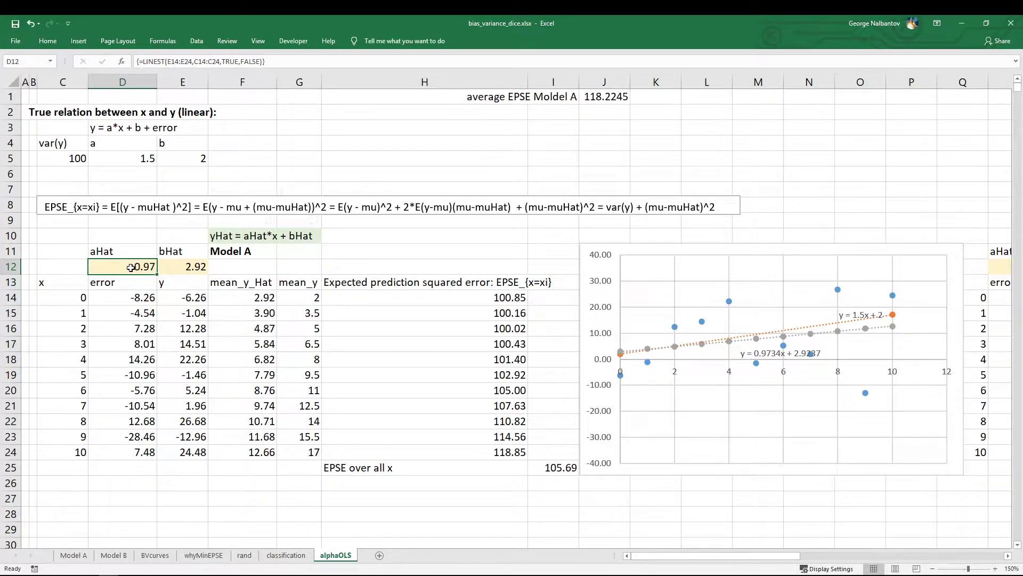
pyautogui.click(269, 60)
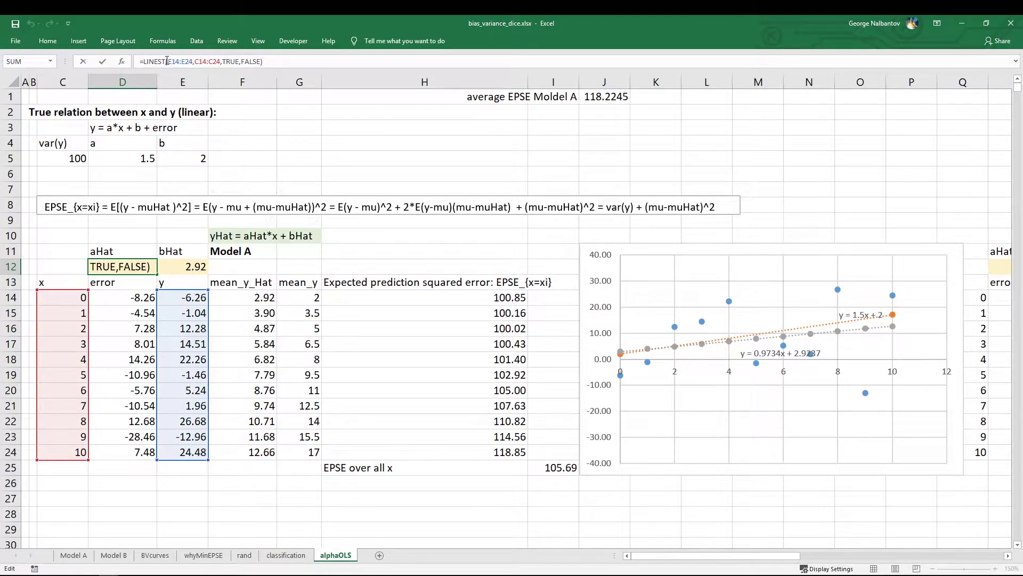
pyautogui.hotkey('ctrl', 'shift', 'Return')
pyautogui.press('Up')
pyautogui.moveTo(191, 267); pyautogui.dragTo(134, 267)
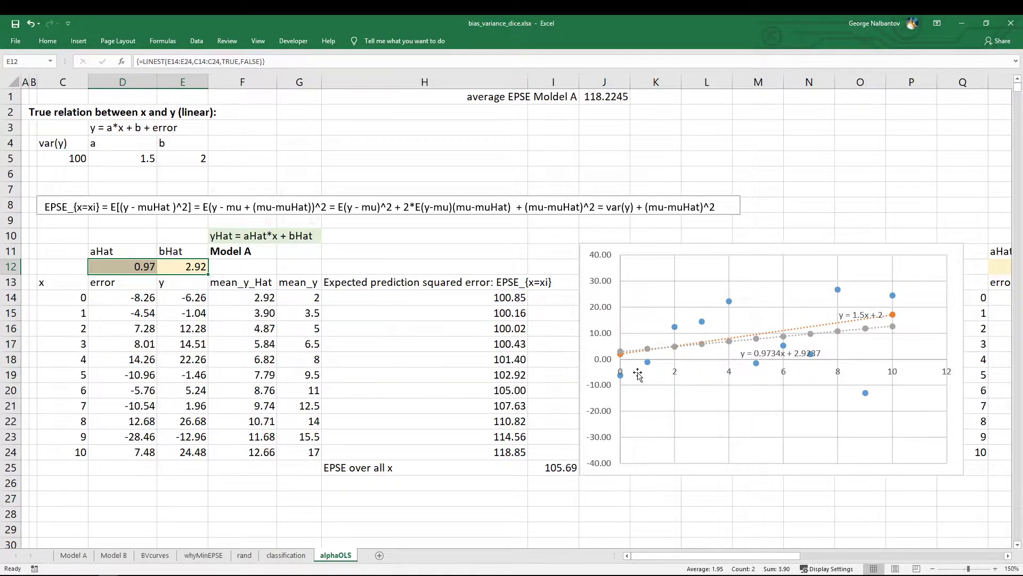
# Select the fitted line in the chart and recalculate the sheet repeatedly to generate new random samples, comparing it with the true line.
pyautogui.click(840, 336)
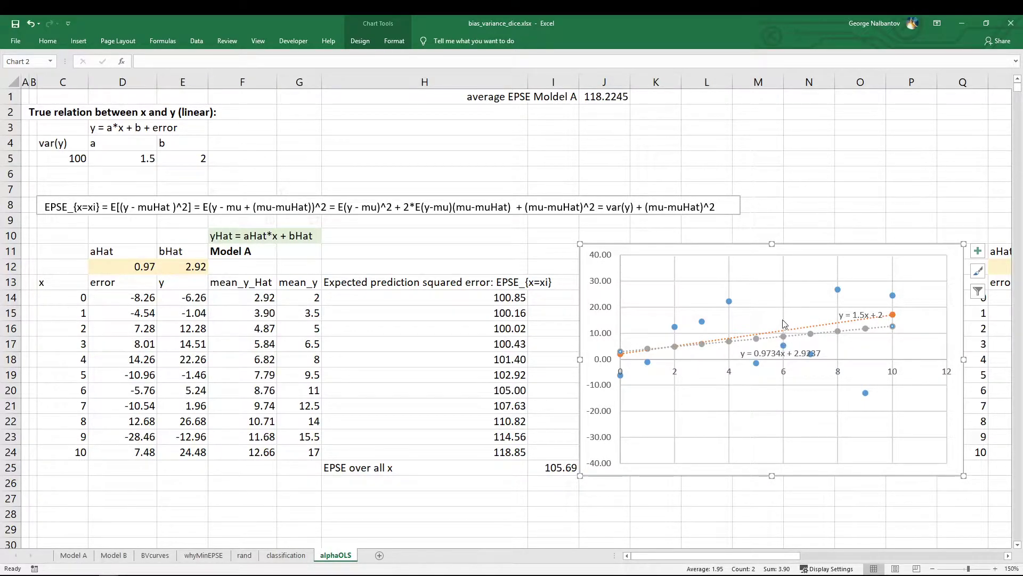
pyautogui.moveTo(784, 345)
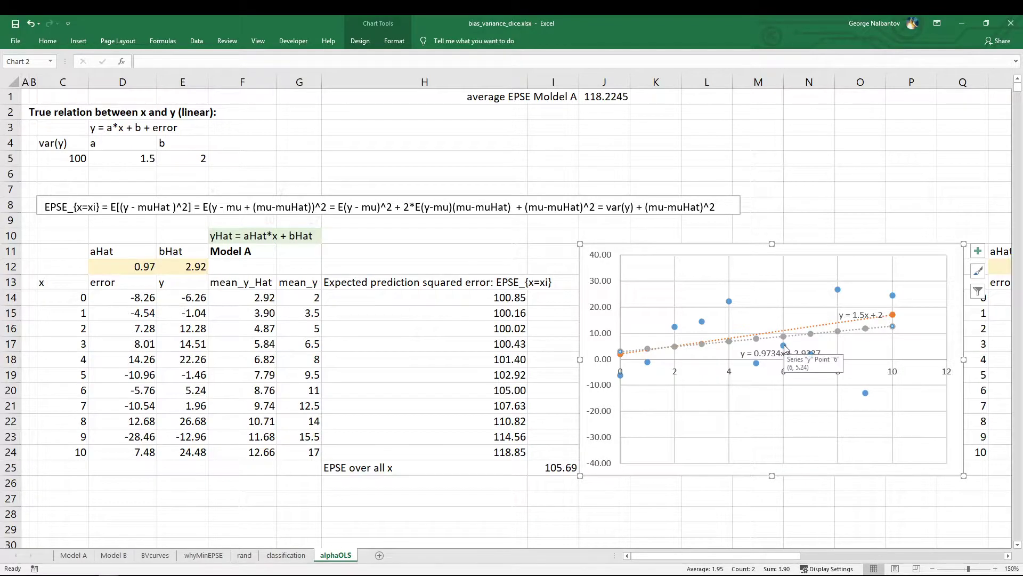
pyautogui.press('F9')
pyautogui.press('F9')
pyautogui.press('F9')
pyautogui.press('F9')
pyautogui.press('F9')
pyautogui.press('F9')
pyautogui.press('F9')
pyautogui.press('F9')
pyautogui.press('F9')
pyautogui.press('F9')
pyautogui.press('F9')
pyautogui.press('F9')
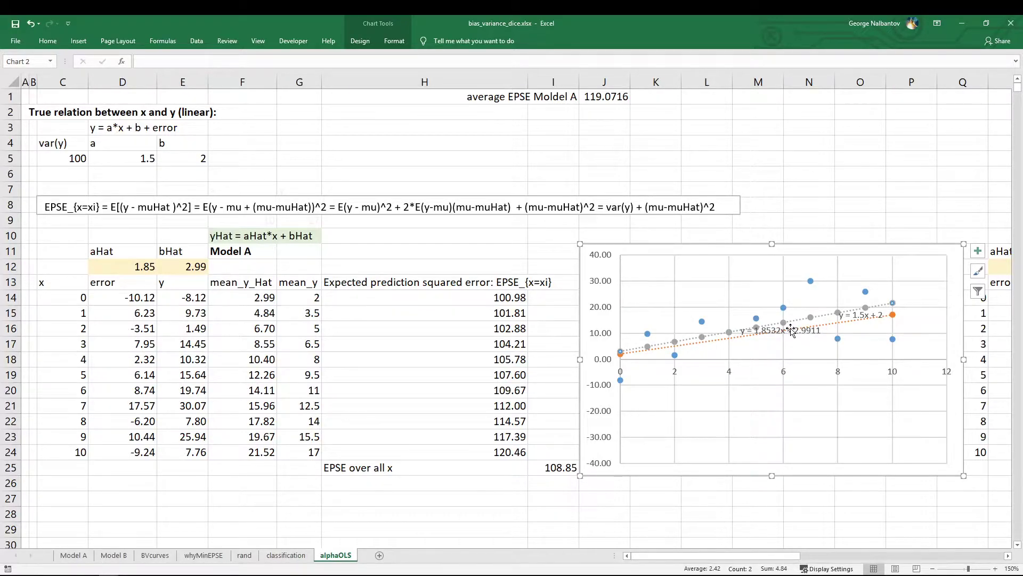
pyautogui.press('F9')
pyautogui.press('F9')
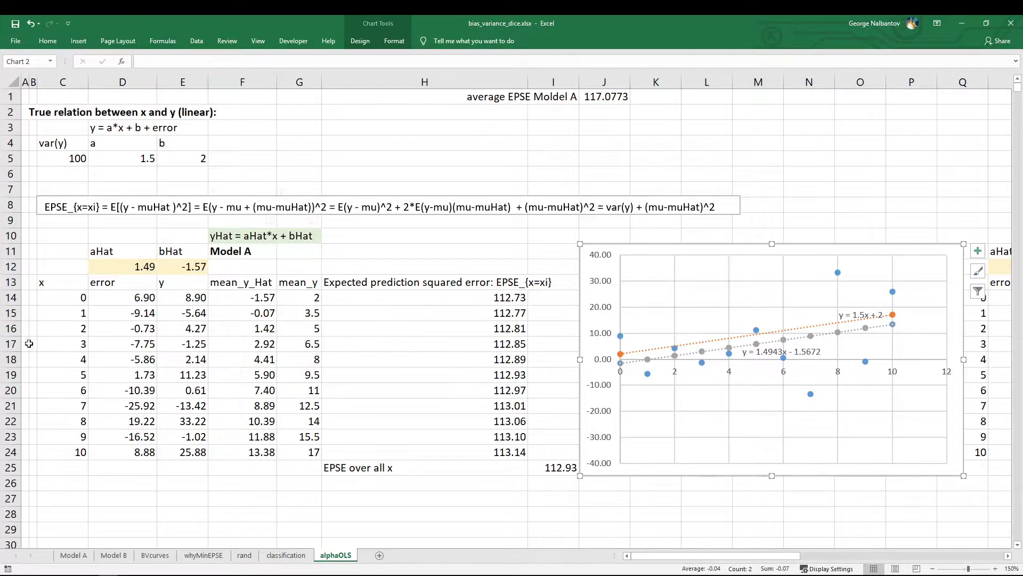
# Inspect the expected prediction squared error formula in H20 and the cells it references, leaving it unchanged.
pyautogui.click(427, 393)
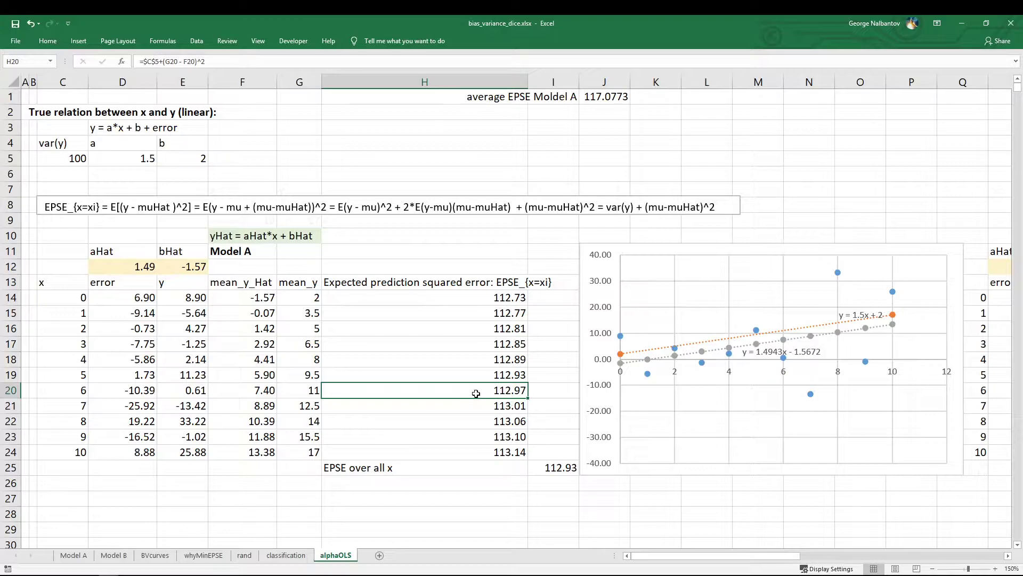
pyautogui.doubleClick(471, 391)
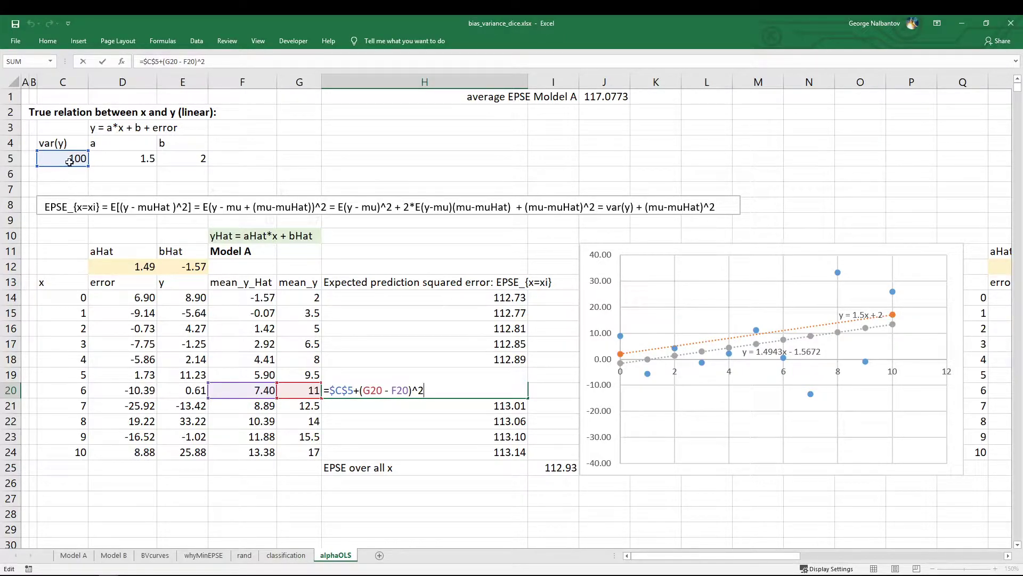
pyautogui.hotkey('ctrl', 'Return')
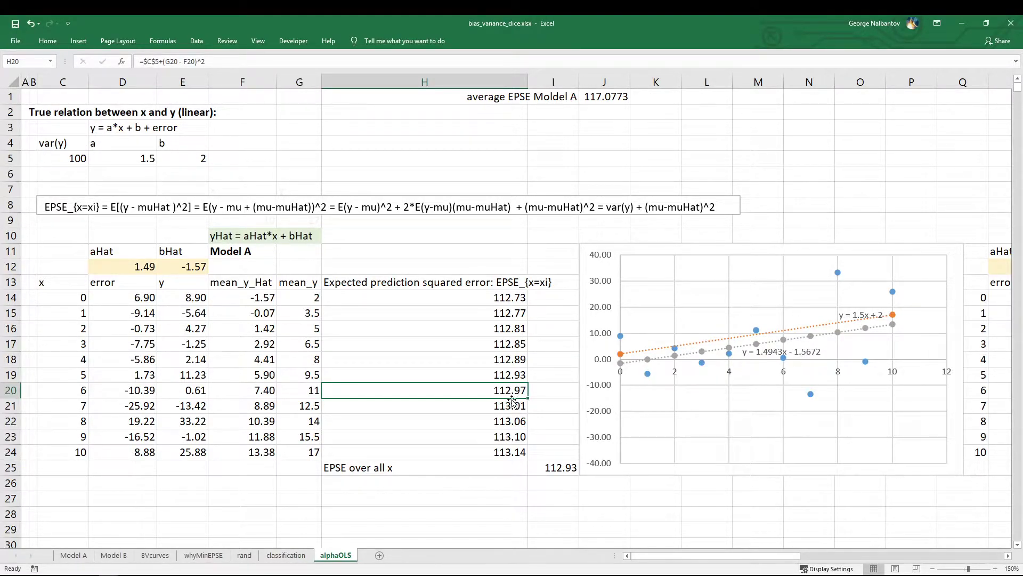
# Compare the estimated and true means at x = 10 in F24:G24, and review the EPSE values in H14:H24.
pyautogui.click(486, 453)
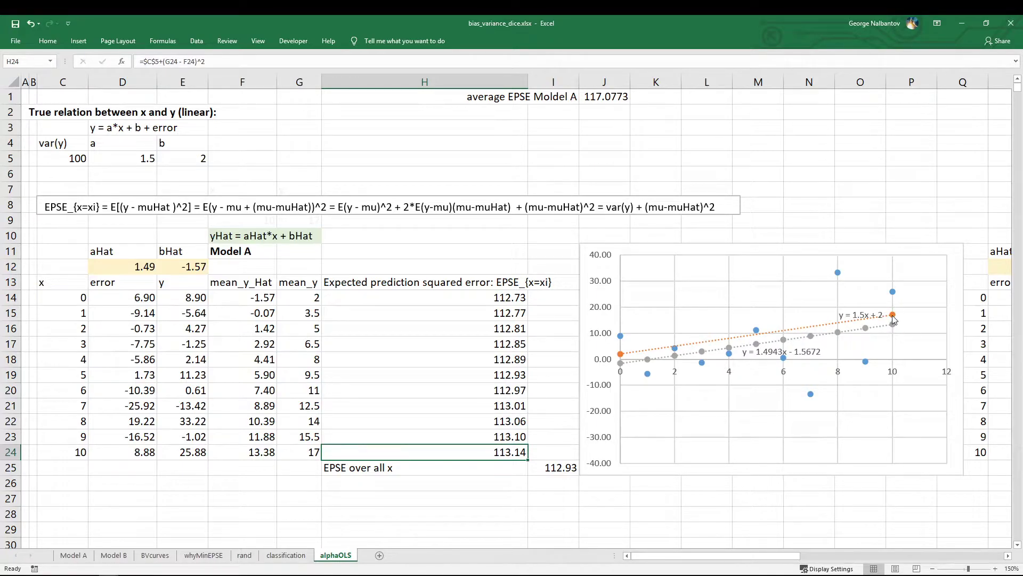
pyautogui.click(264, 457)
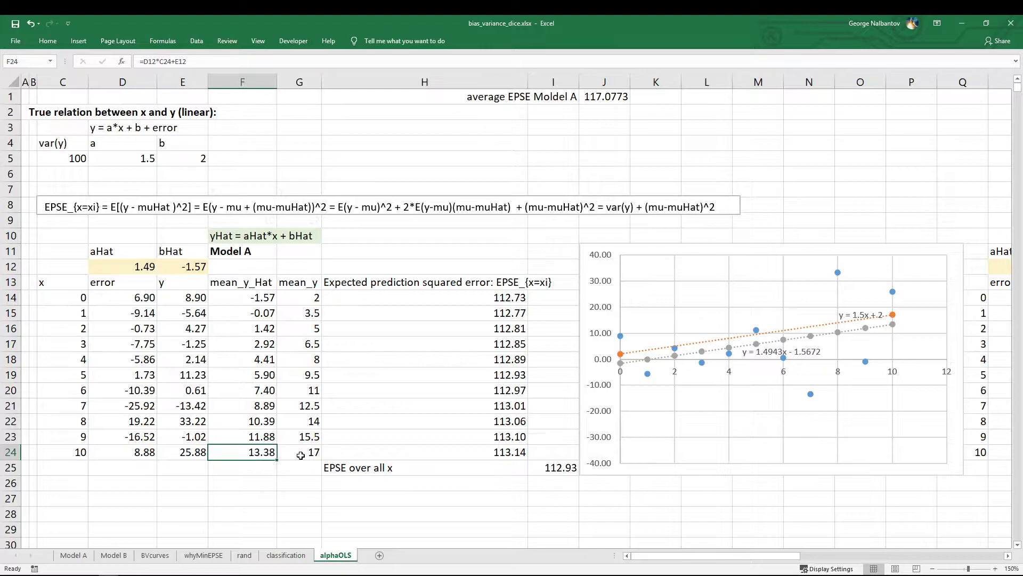
pyautogui.moveTo(300, 451); pyautogui.dragTo(247, 451)
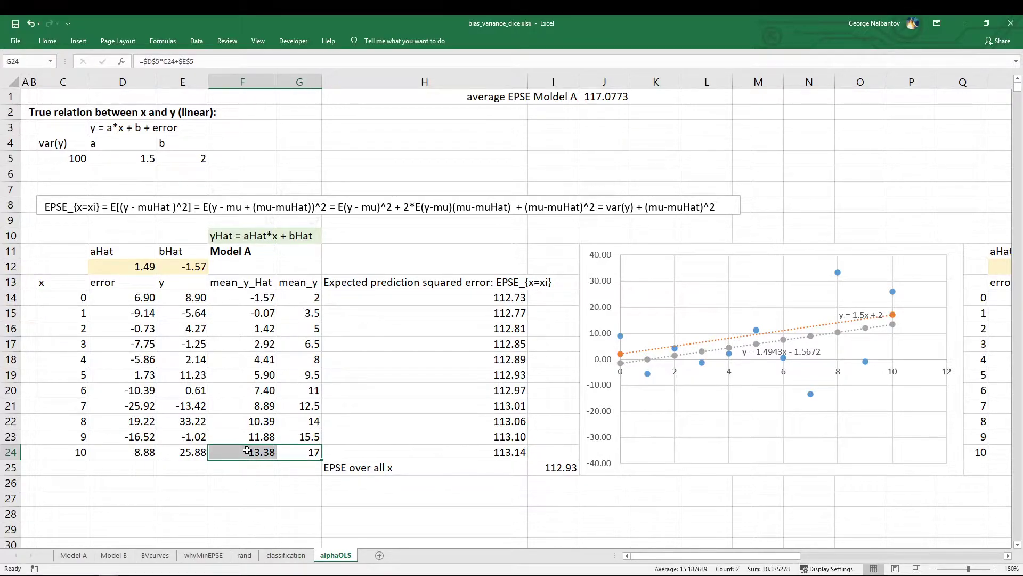
pyautogui.moveTo(497, 299); pyautogui.dragTo(477, 453)
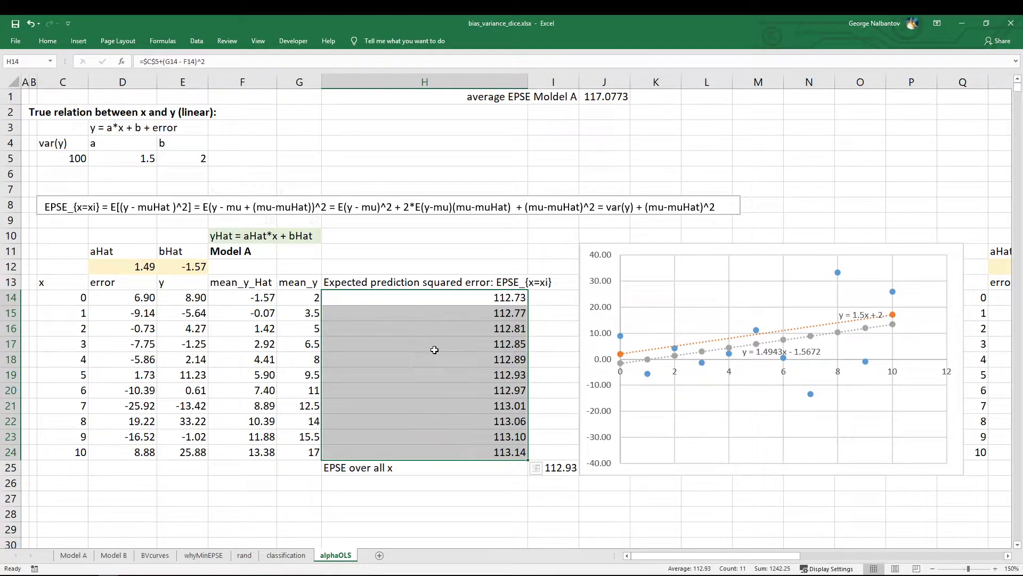
# Inspect the EPSE formula for x = 3 in H17 and the cells it references.
pyautogui.click(428, 344)
pyautogui.doubleClick(483, 345)
pyautogui.press('Escape')
pyautogui.doubleClick(455, 346)
pyautogui.press('Escape')
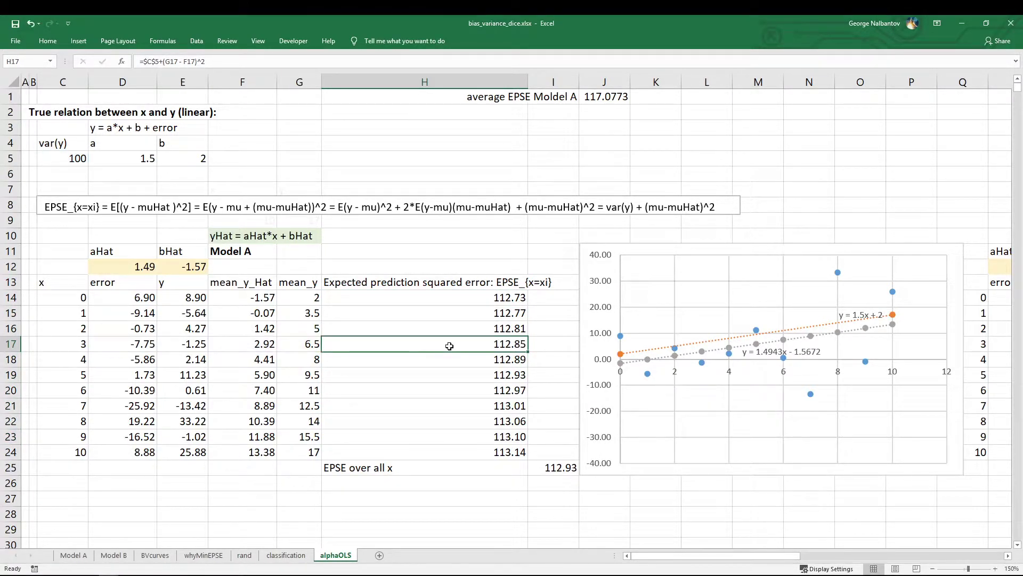
pyautogui.doubleClick(449, 346)
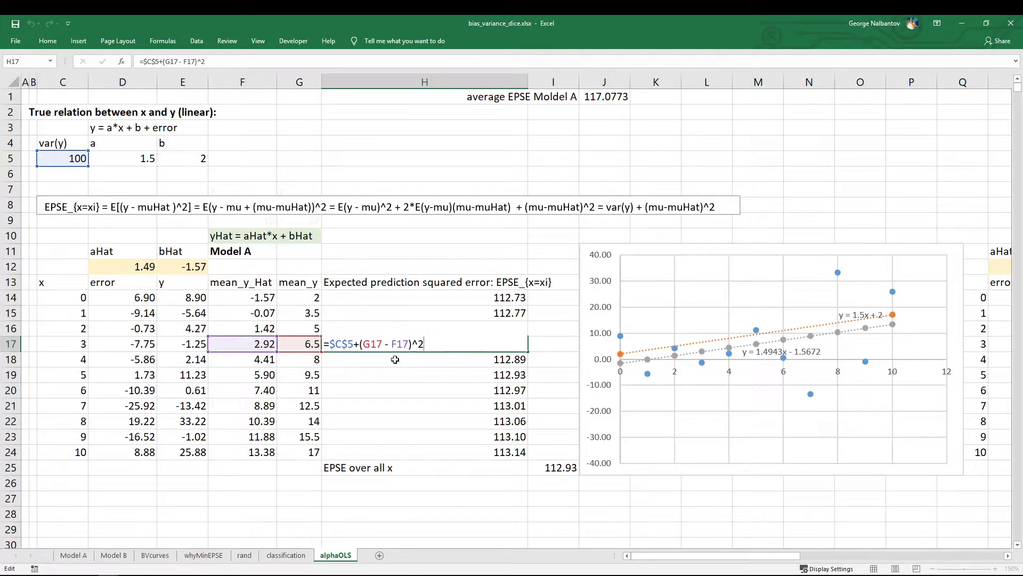
# Examine the start of the EPSE derivation in the text box, from E[(y - muHat)^2] to the form with mu subtracted and added.
pyautogui.click(113, 208)
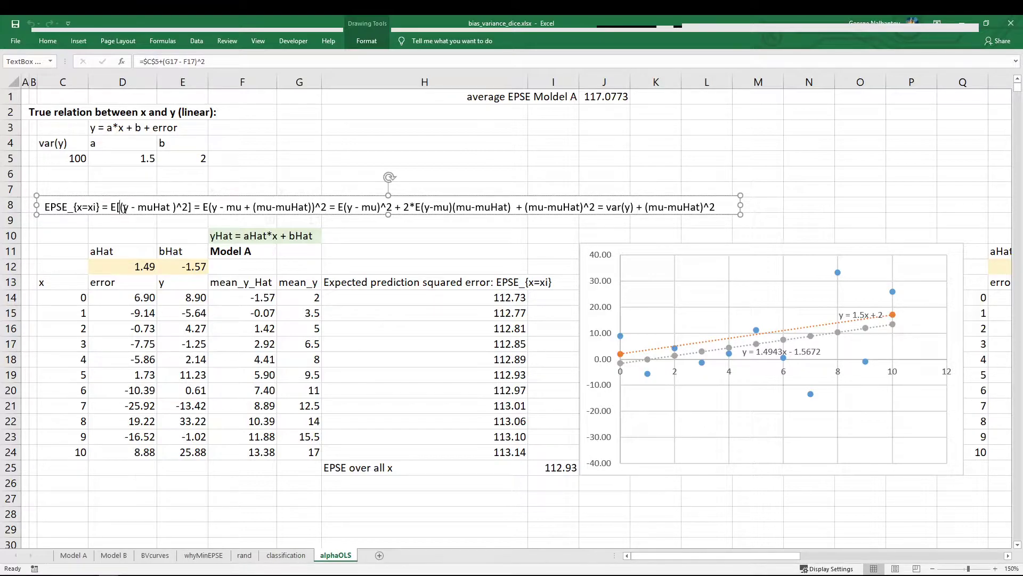
pyautogui.moveTo(123, 209); pyautogui.dragTo(182, 209)
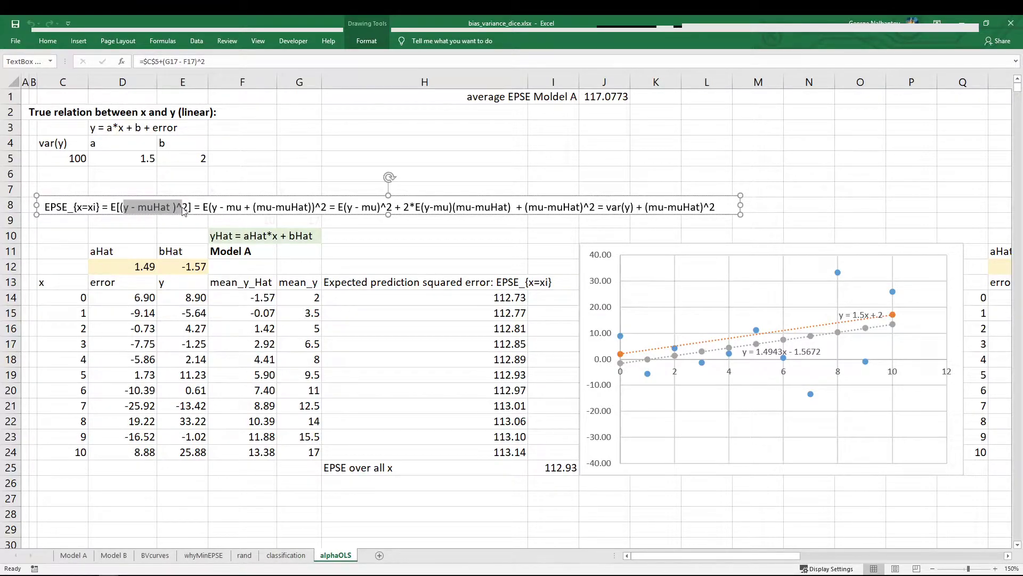
pyautogui.click(138, 210)
pyautogui.moveTo(123, 209); pyautogui.dragTo(168, 207)
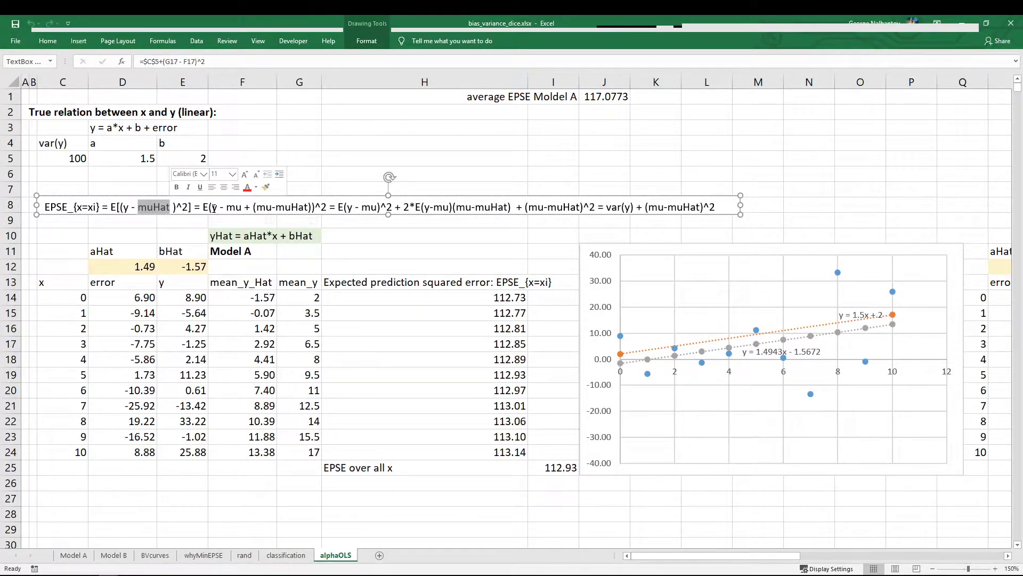
pyautogui.click(212, 207)
pyautogui.moveTo(220, 208); pyautogui.dragTo(243, 207)
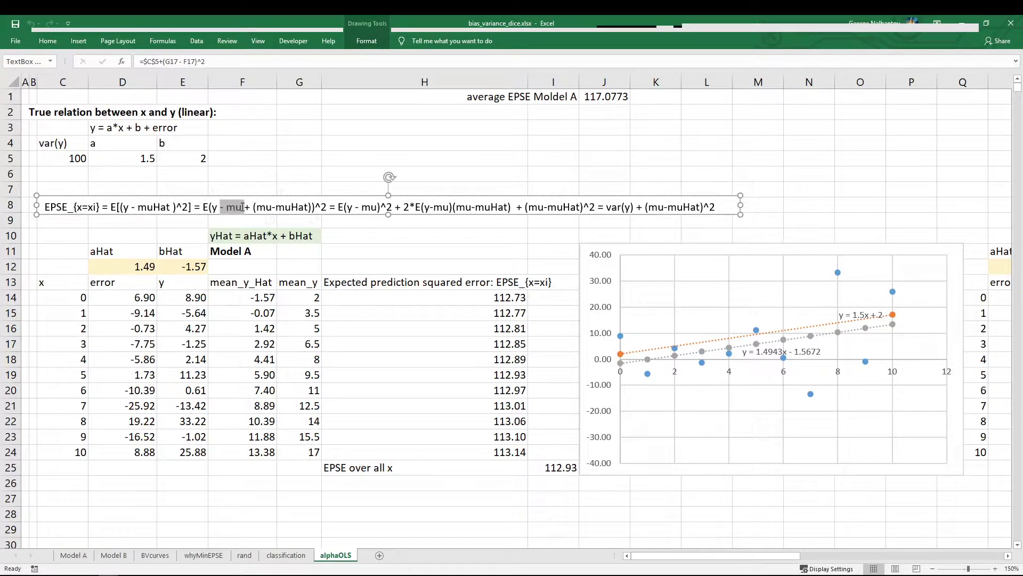
pyautogui.moveTo(308, 207); pyautogui.dragTo(212, 208)
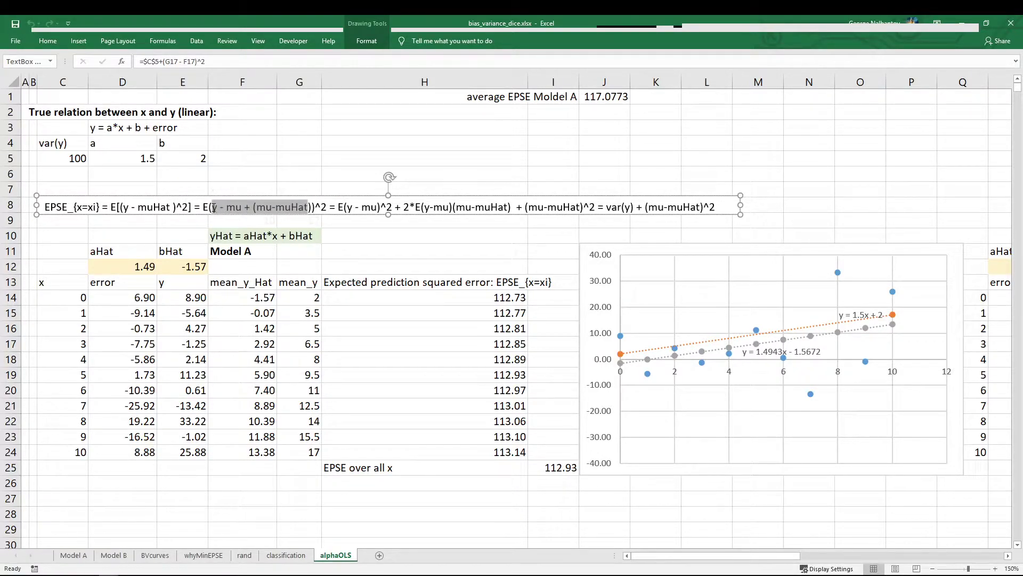
pyautogui.click(298, 207)
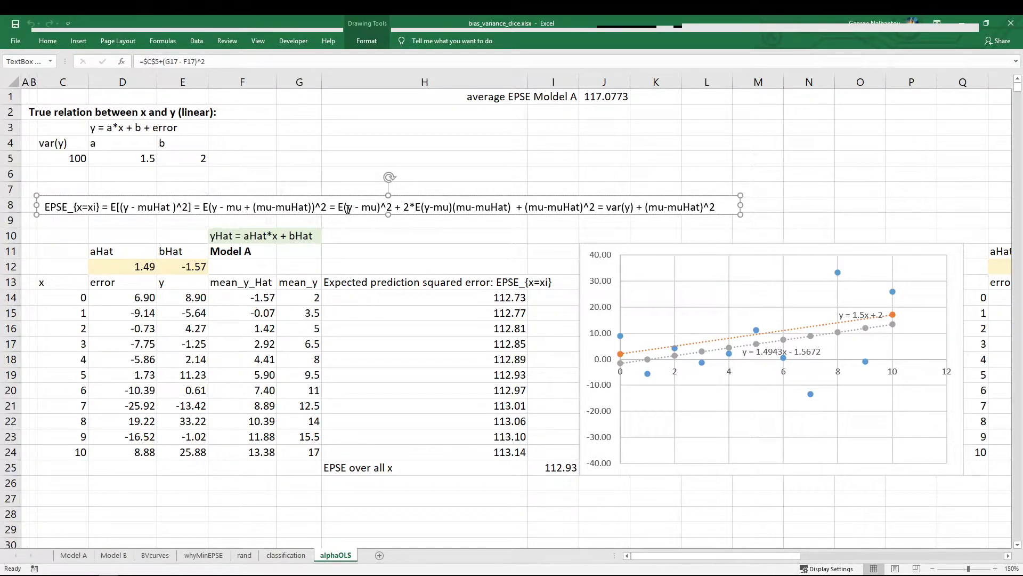
# Examine the expanded squared terms, the cross term 2*E(y-mu)(mu-muHat) and the final var(y) + (mu-muHat)^2 in the EPSE derivation.
pyautogui.moveTo(339, 207); pyautogui.dragTo(596, 207)
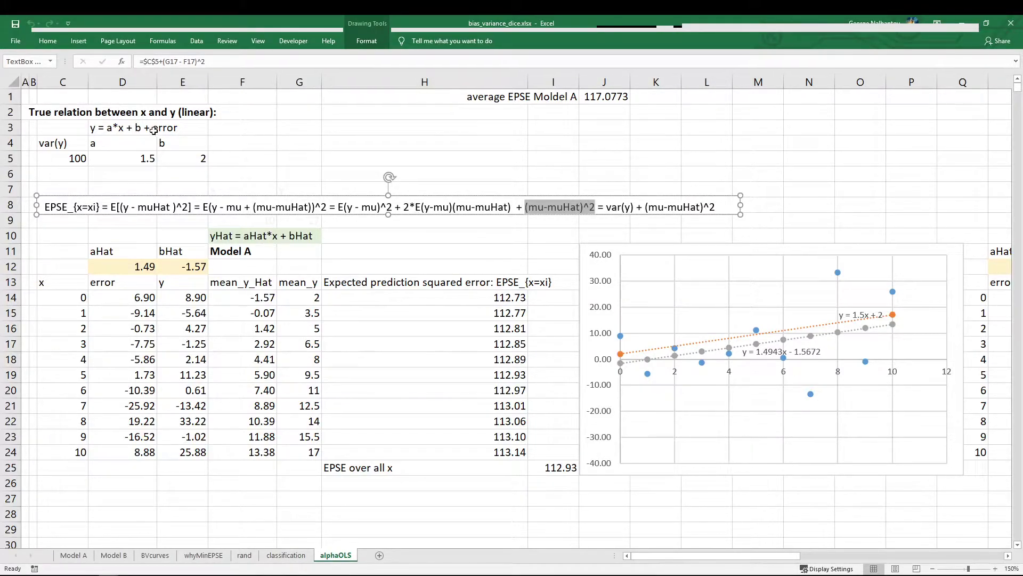
pyautogui.doubleClick(418, 205)
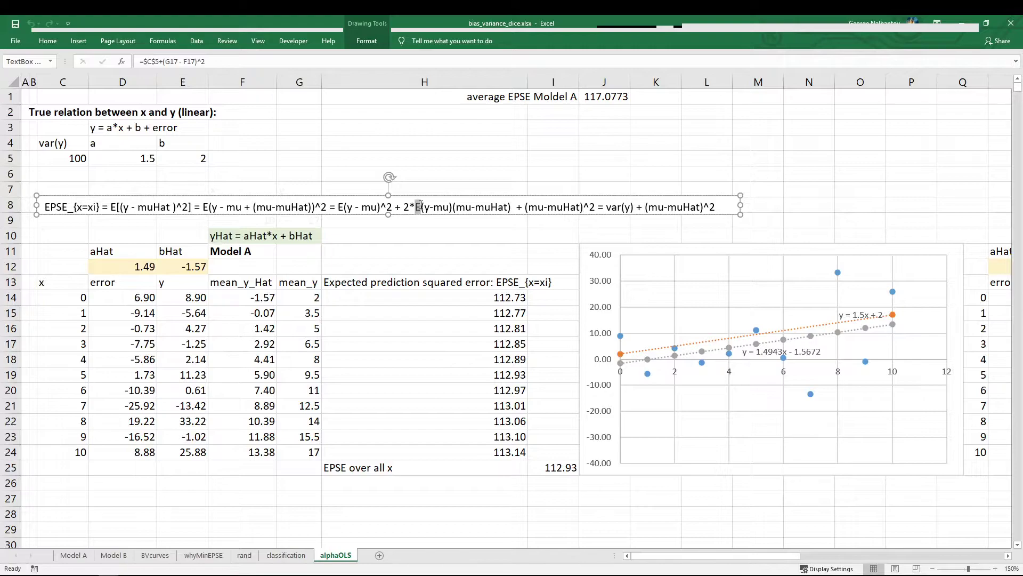
pyautogui.doubleClick(478, 207)
pyautogui.doubleClick(459, 208)
pyautogui.moveTo(403, 208); pyautogui.dragTo(514, 206)
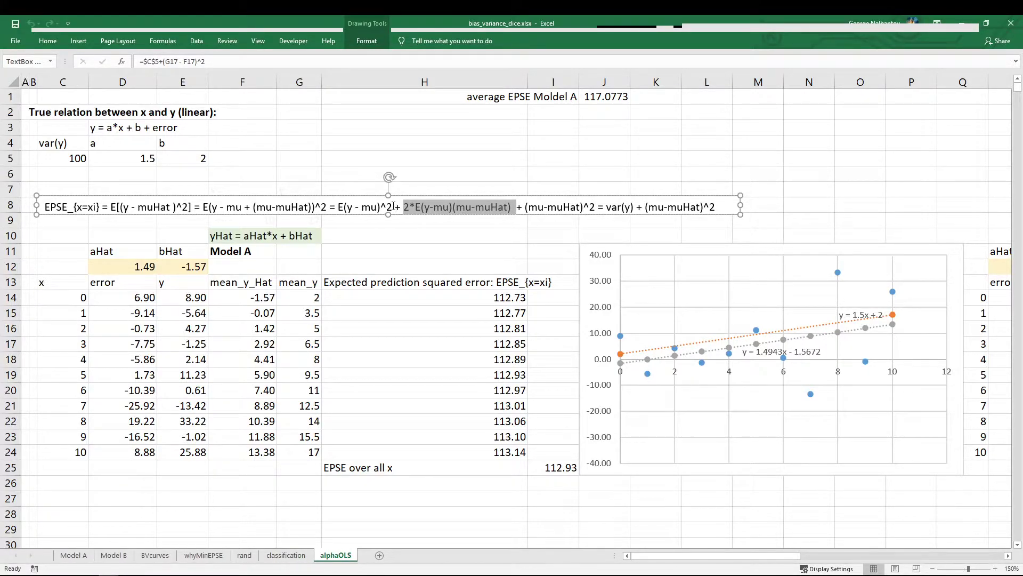
pyautogui.moveTo(394, 206); pyautogui.dragTo(339, 207)
pyautogui.moveTo(598, 206); pyautogui.dragTo(700, 208)
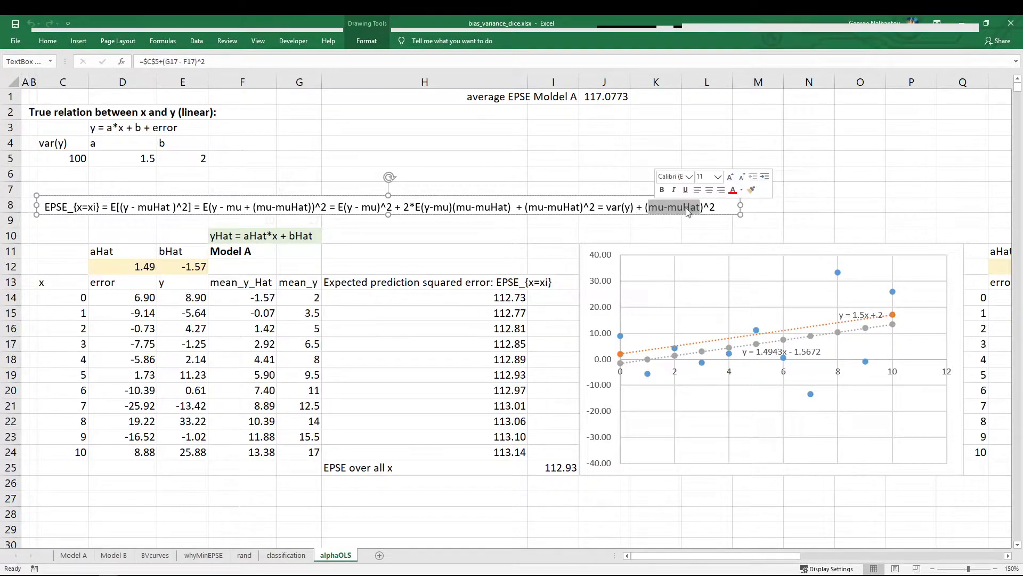
pyautogui.click(717, 208)
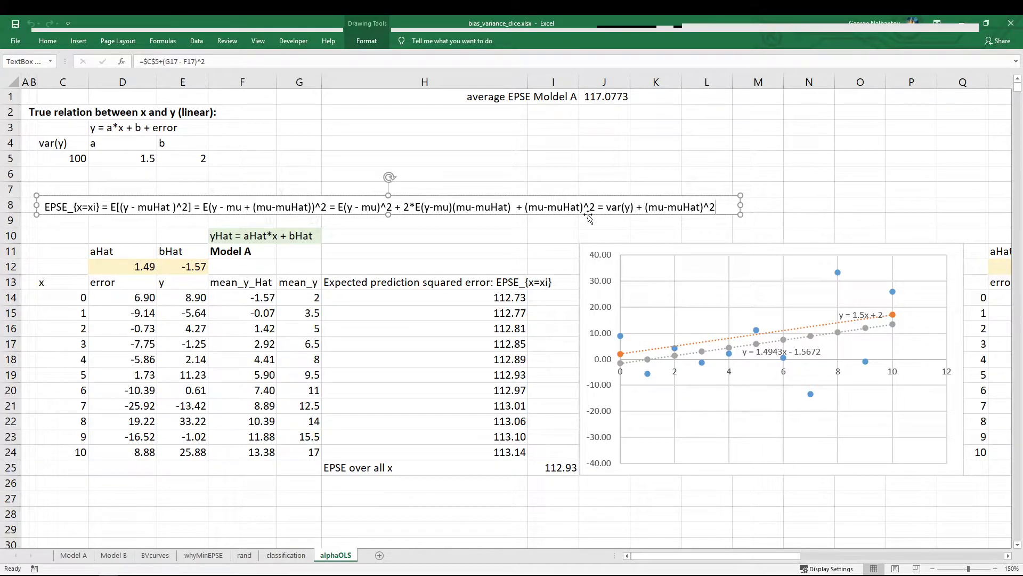
# Examine the final var(y) + (mu-muHat)^2 term of the EPSE derivation and the EPSE values in H14:H24.
pyautogui.moveTo(607, 206); pyautogui.dragTo(719, 207)
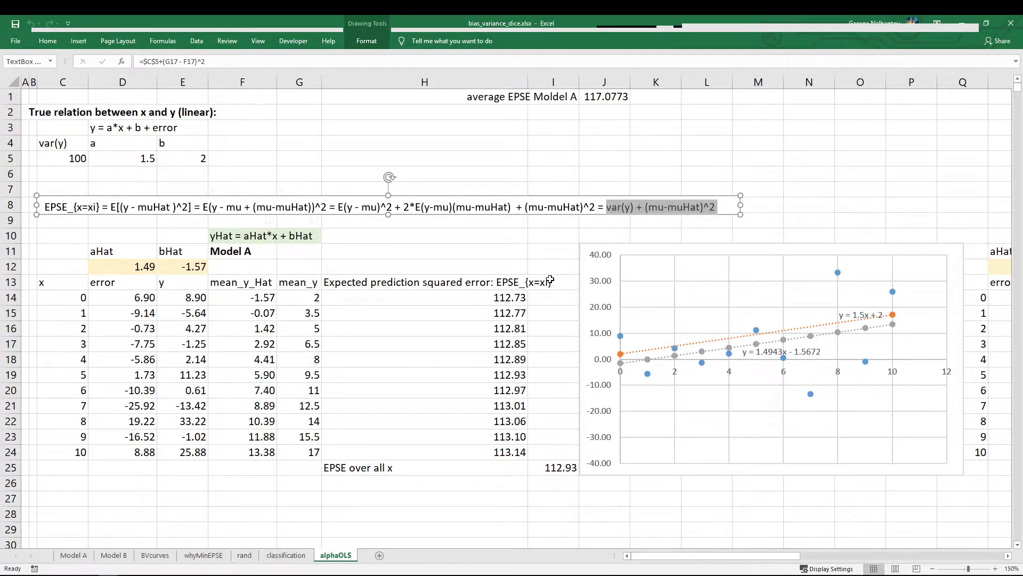
pyautogui.press('Escape')
pyautogui.moveTo(459, 300)
pyautogui.mouseDown()
pyautogui.moveTo(445, 421)
pyautogui.moveTo(453, 452)
pyautogui.mouseUp()
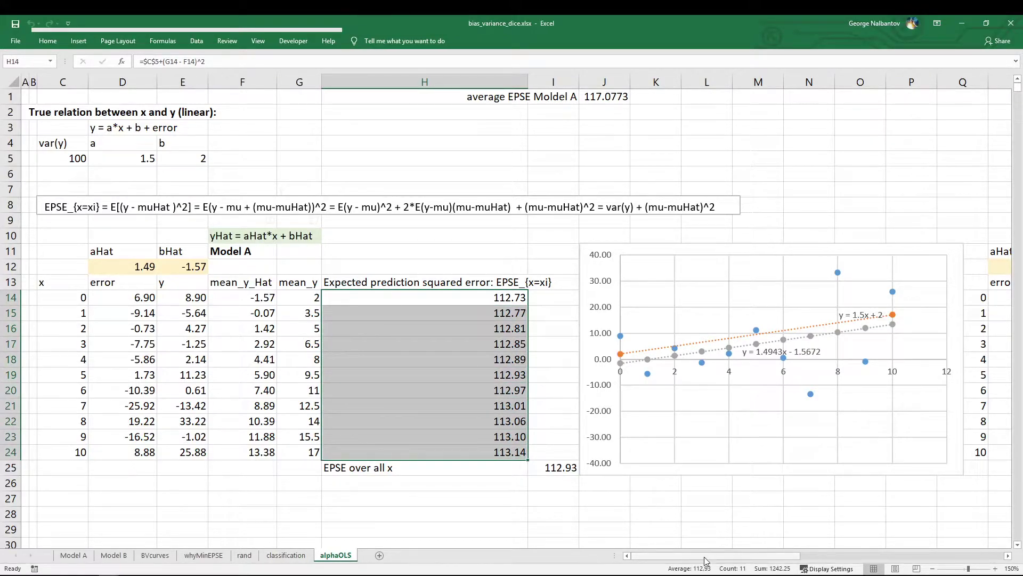
# Compare Model A's equation in F10 with Model B's alpha-scaled equation in T10, with both models in view at 80% zoom.
pyautogui.click(933, 569)
pyautogui.click(933, 569)
pyautogui.click(933, 569)
pyautogui.click(932, 569)
pyautogui.click(933, 569)
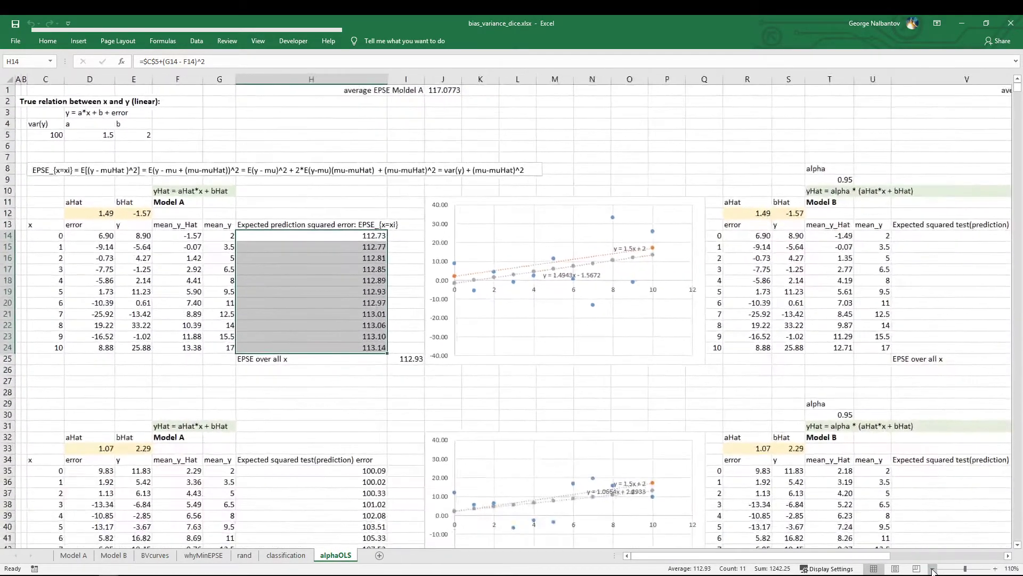
pyautogui.click(933, 570)
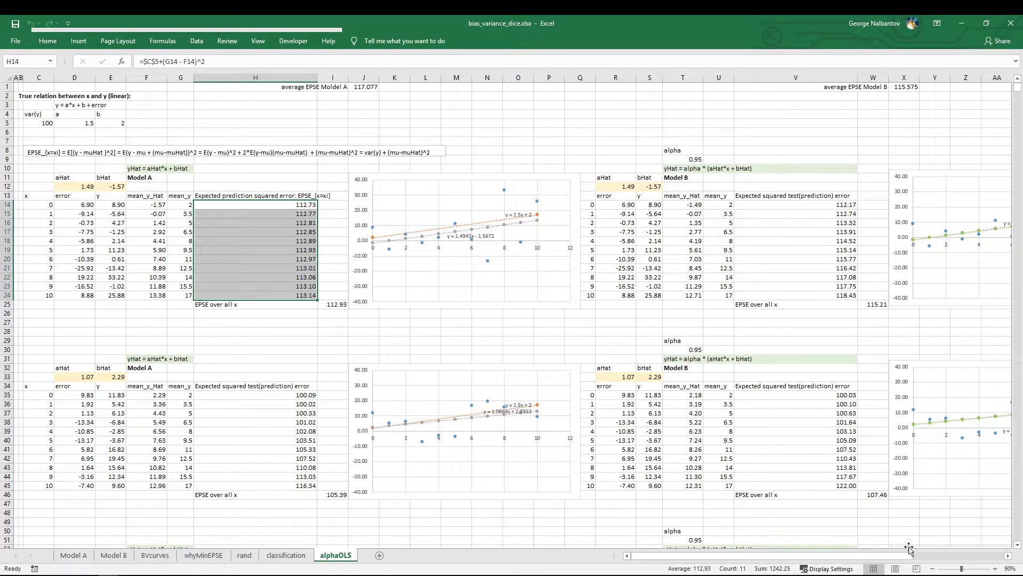
pyautogui.click(933, 569)
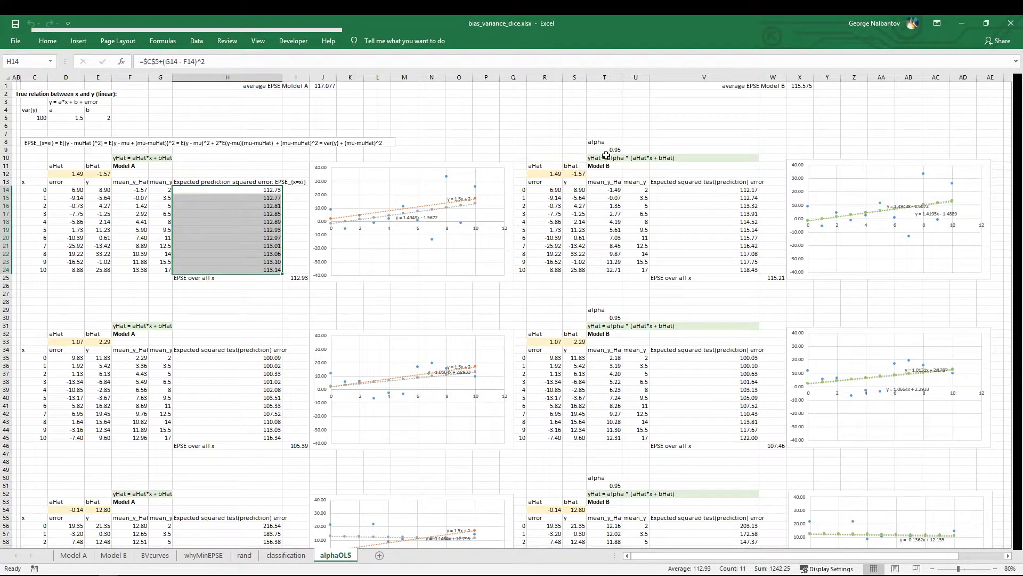
pyautogui.click(541, 177)
pyautogui.click(599, 158)
pyautogui.click(147, 155)
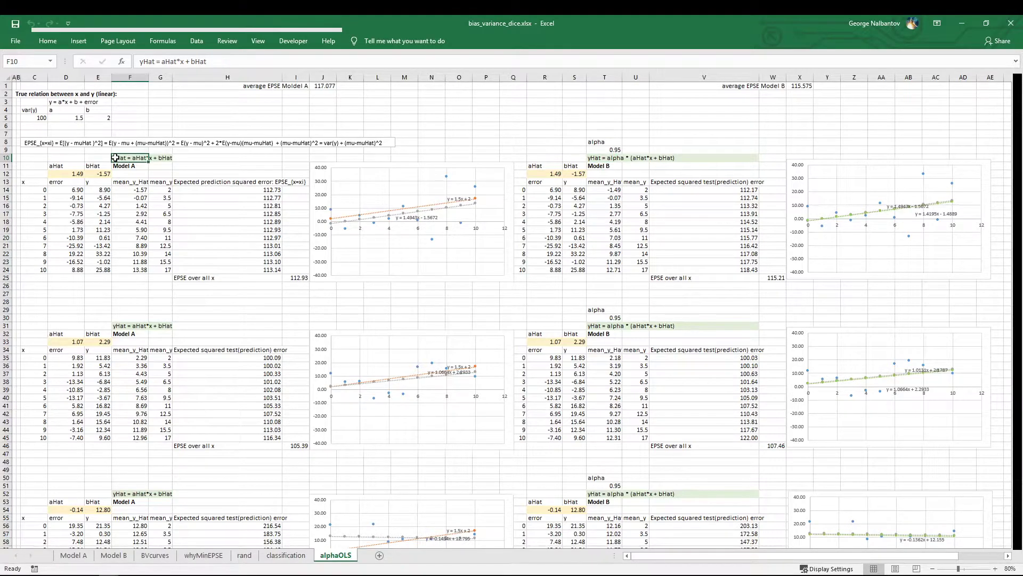
pyautogui.moveTo(166, 156); pyautogui.dragTo(121, 155)
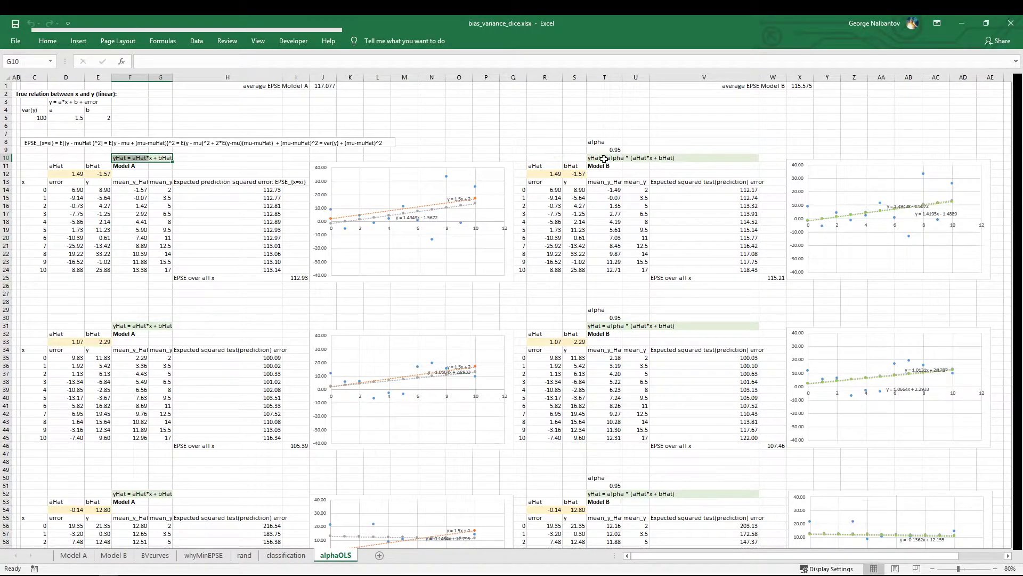
pyautogui.click(592, 160)
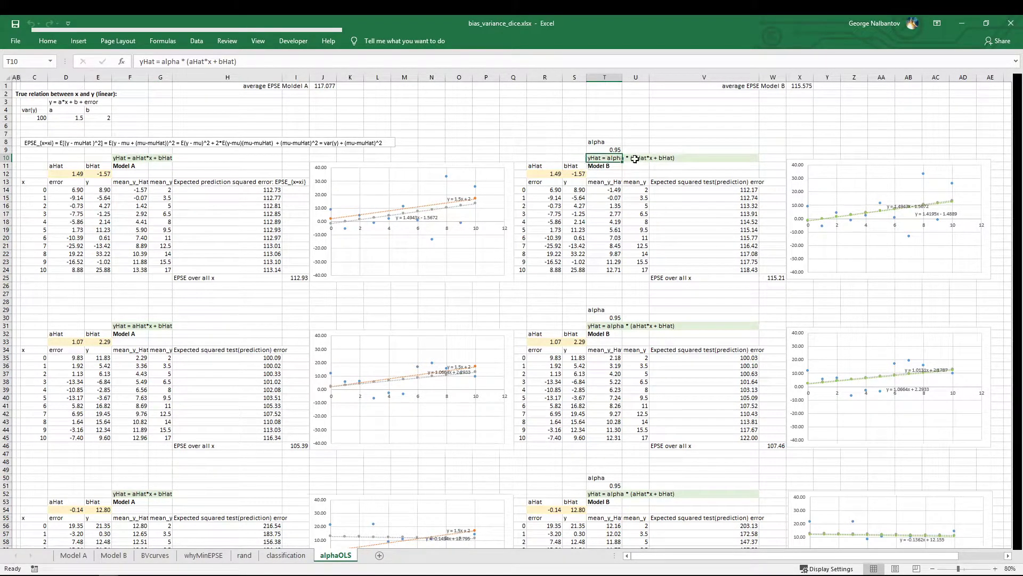
# Inspect Model B's alpha in T9 and the mean_y_Hat formula in T14 against Model A's estimates in F14:F24.
pyautogui.click(609, 149)
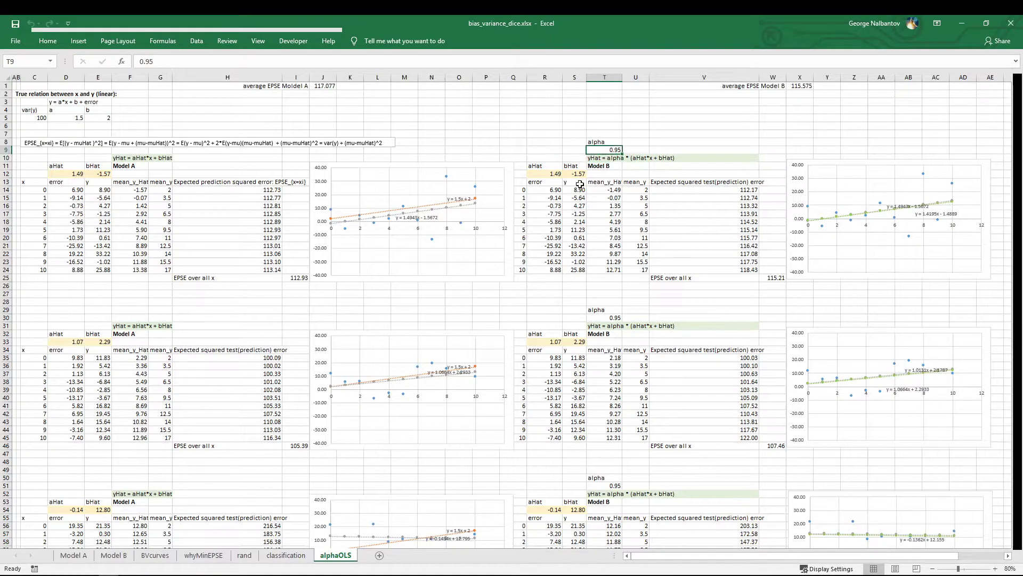
pyautogui.moveTo(128, 189); pyautogui.dragTo(131, 269)
pyautogui.doubleClick(604, 190)
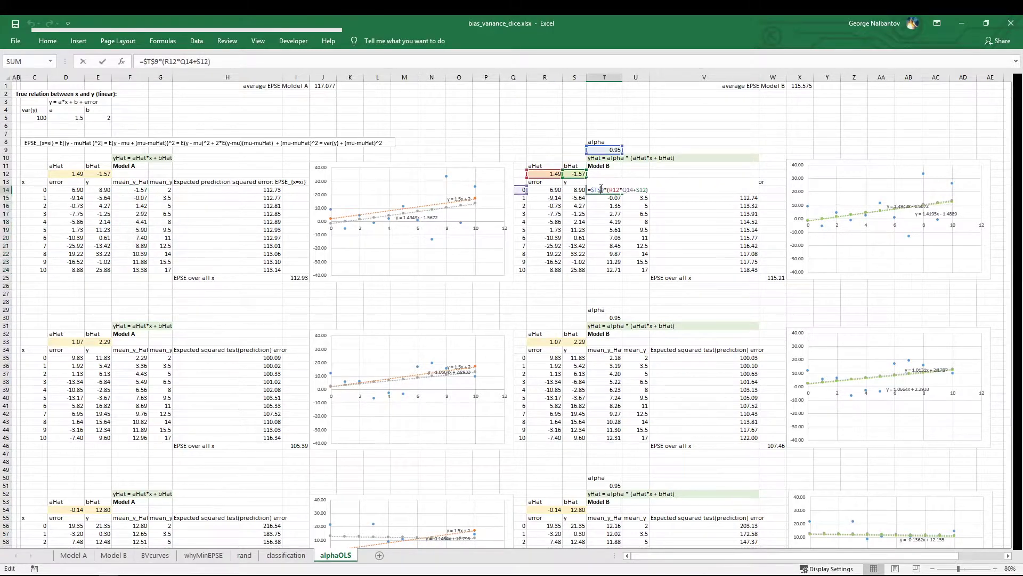
pyautogui.press('Escape')
pyautogui.moveTo(128, 190); pyautogui.dragTo(131, 270)
pyautogui.click(594, 192)
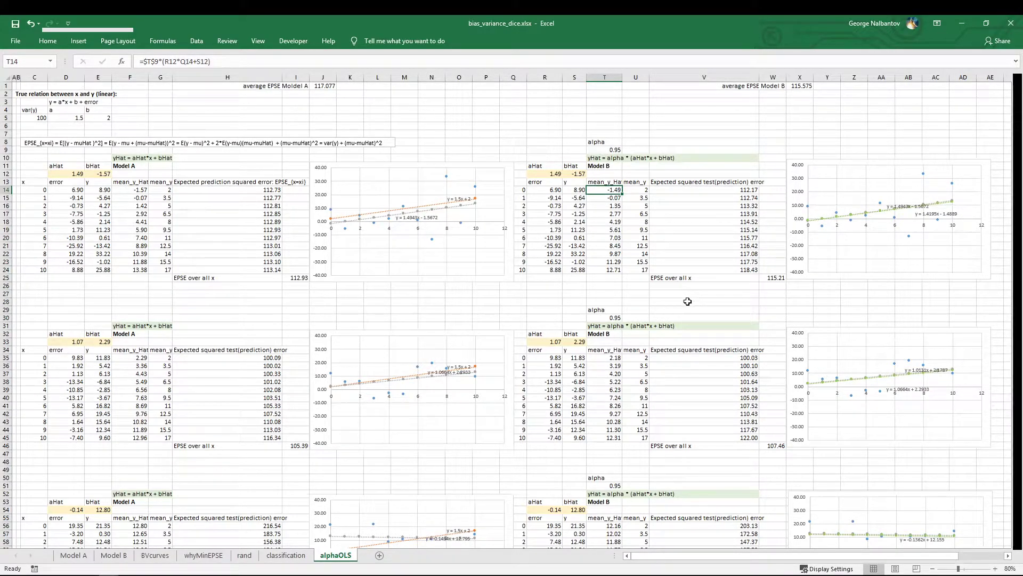
# Set Model B's alpha in T9 to 0.8.
pyautogui.click(606, 151)
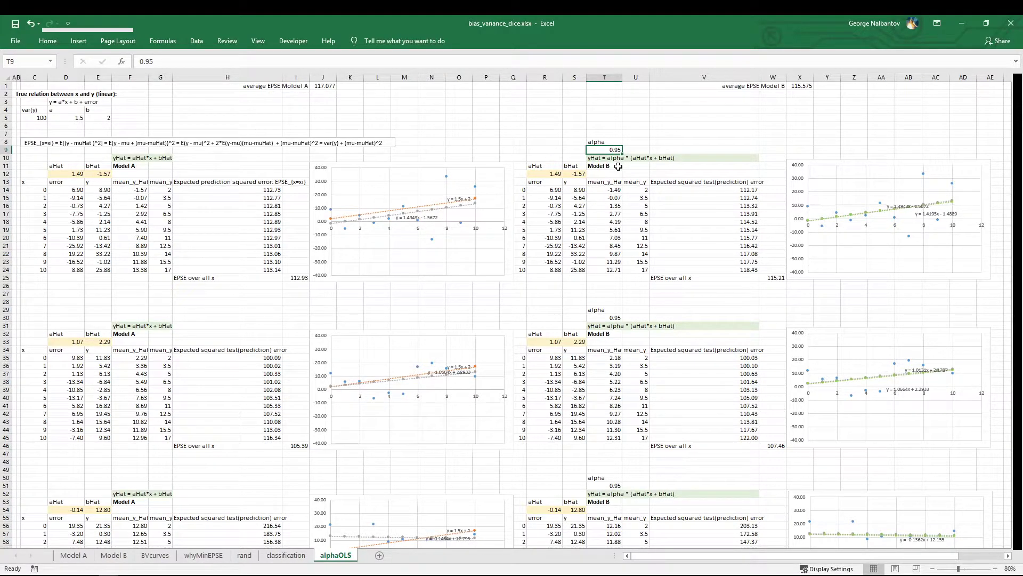
pyautogui.write('0.8')
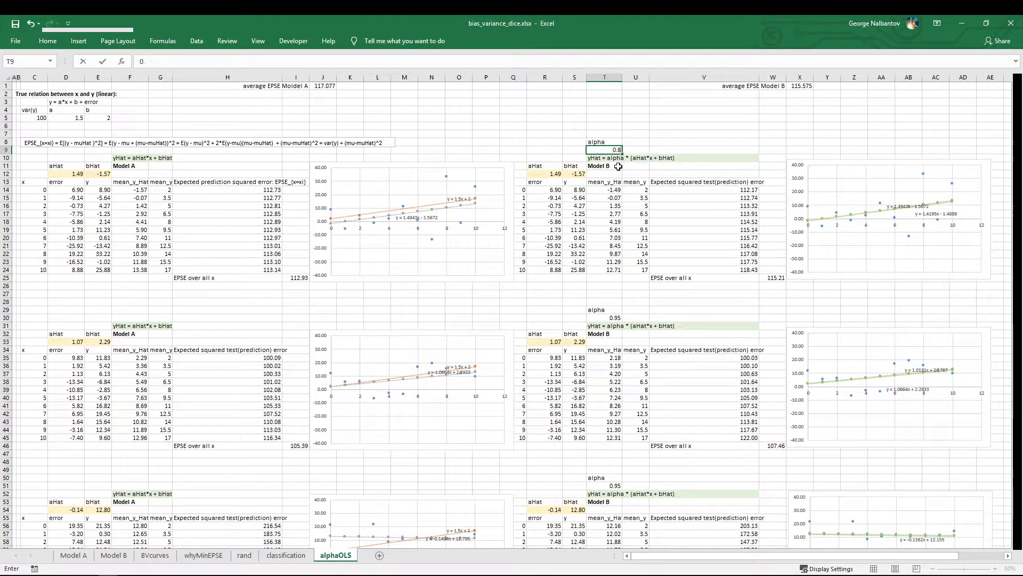
pyautogui.press('Return')
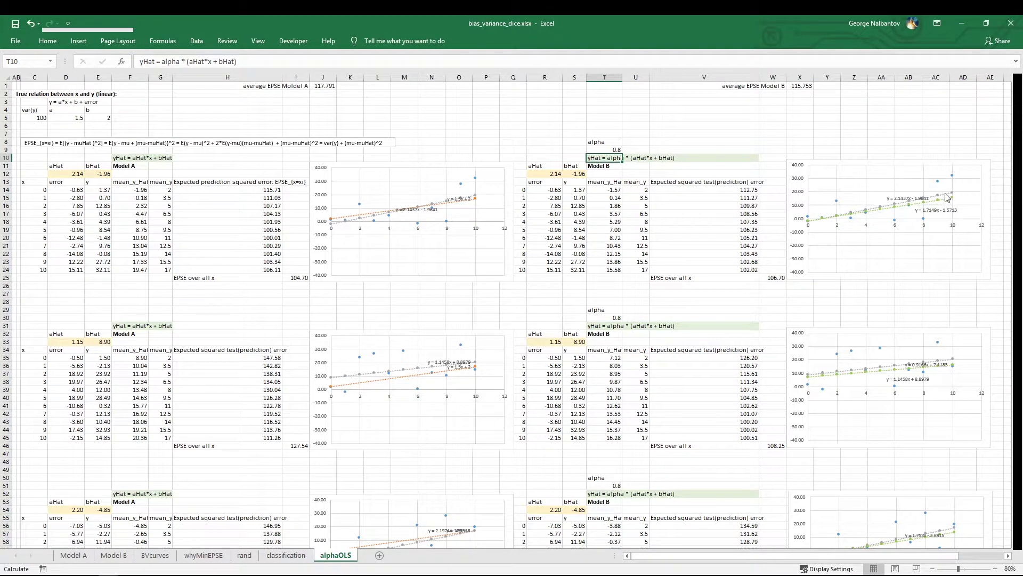
# Try alpha values of 0.1 and 0 for Model B in T9.
pyautogui.click(604, 150)
pyautogui.write('0.')
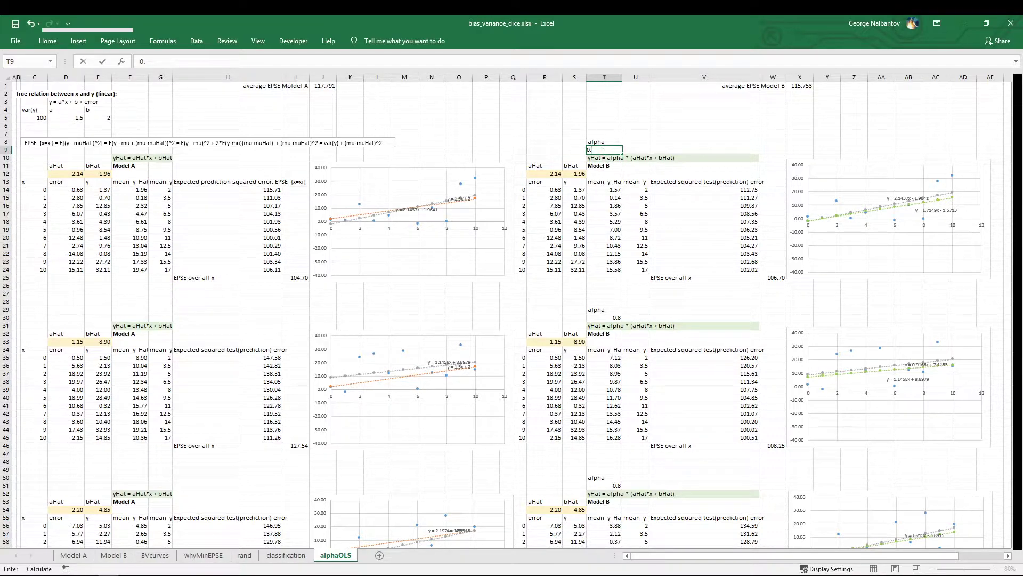
pyautogui.write('1')
pyautogui.press('Return')
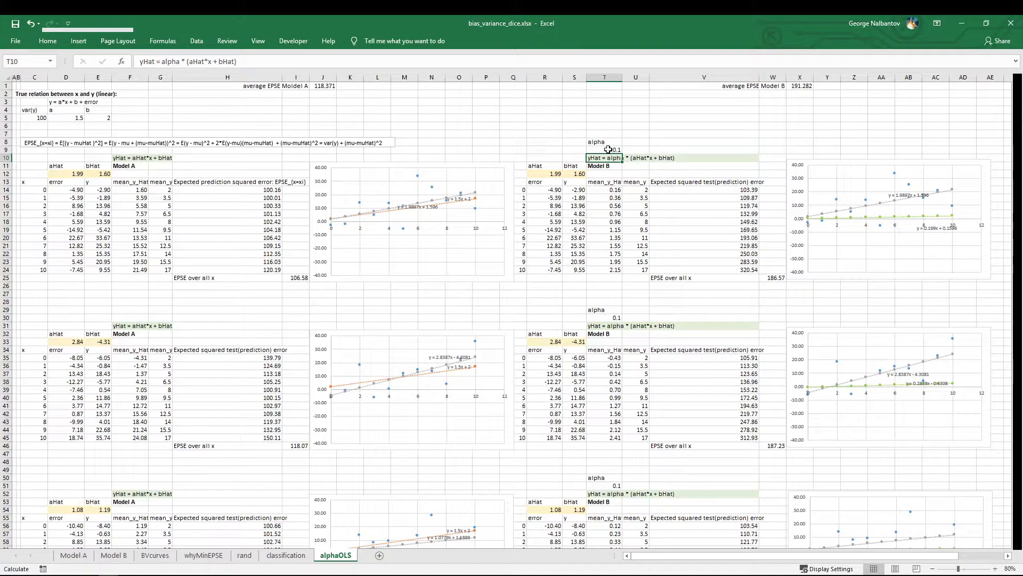
pyautogui.click(607, 149)
pyautogui.write('0')
pyautogui.press('Return')
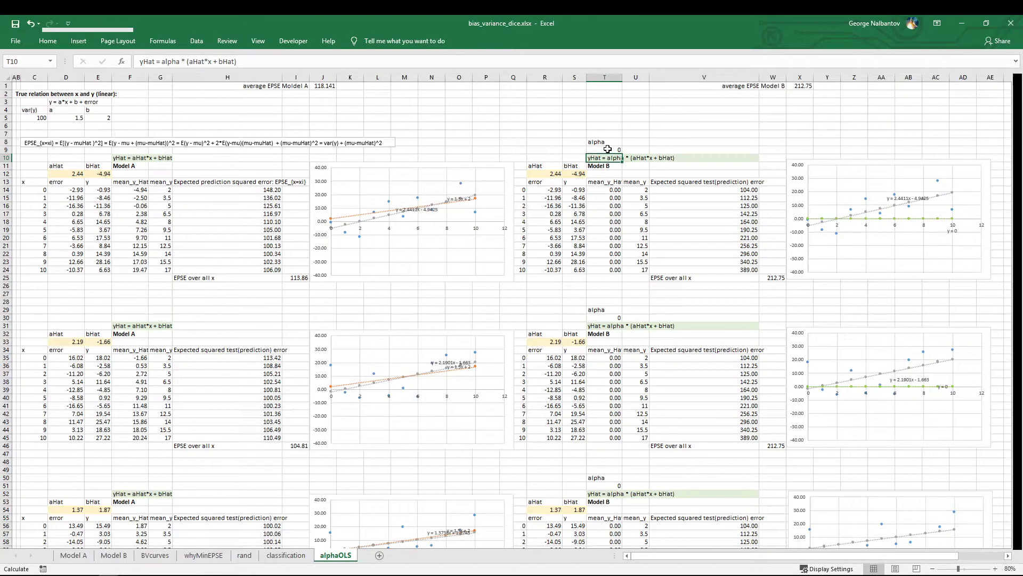
# Try an alpha of 1 in T9, followed by 0.95, to compare the average EPSE of both models.
pyautogui.click(608, 150)
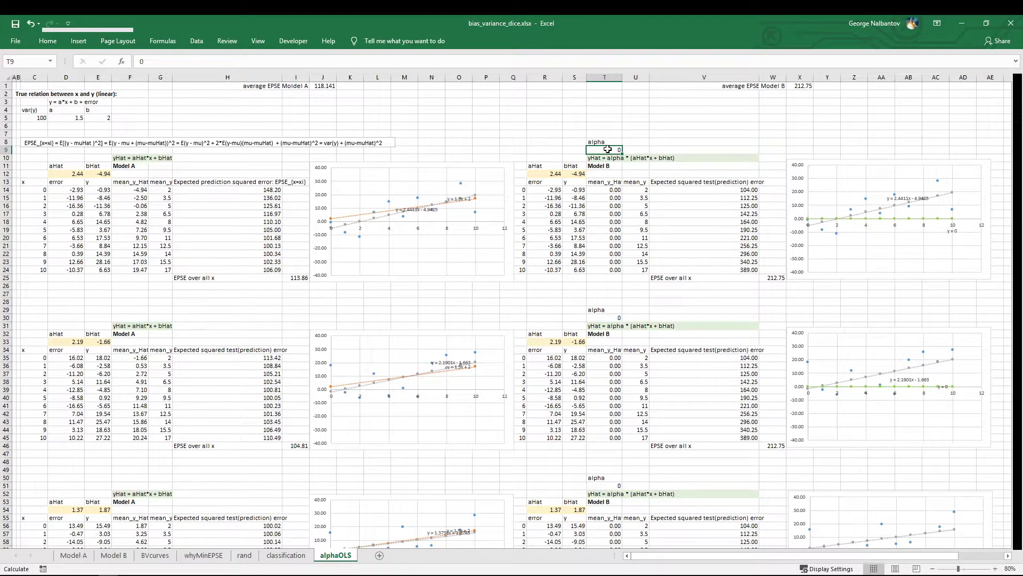
pyautogui.write('1')
pyautogui.press('Return')
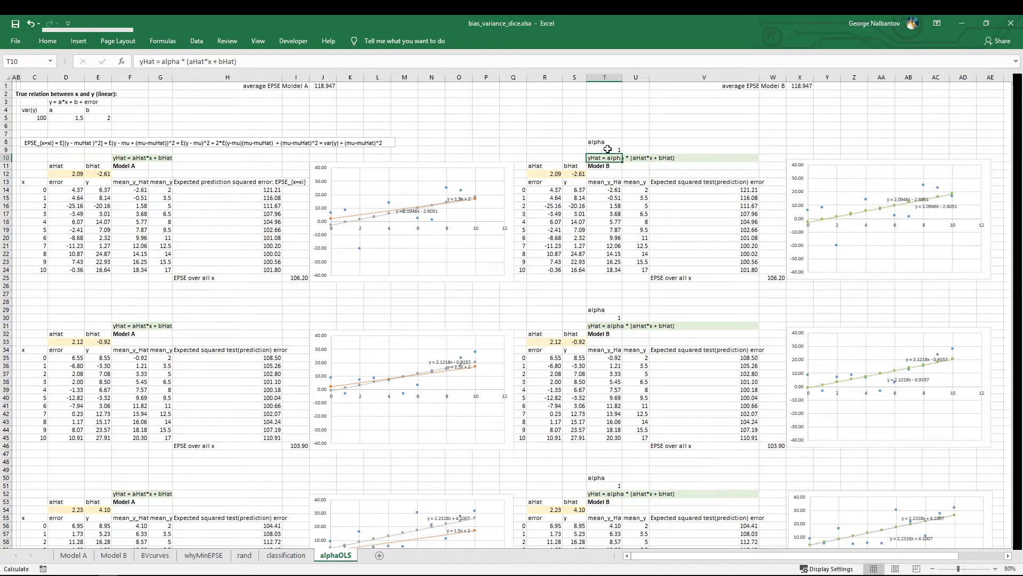
pyautogui.click(607, 149)
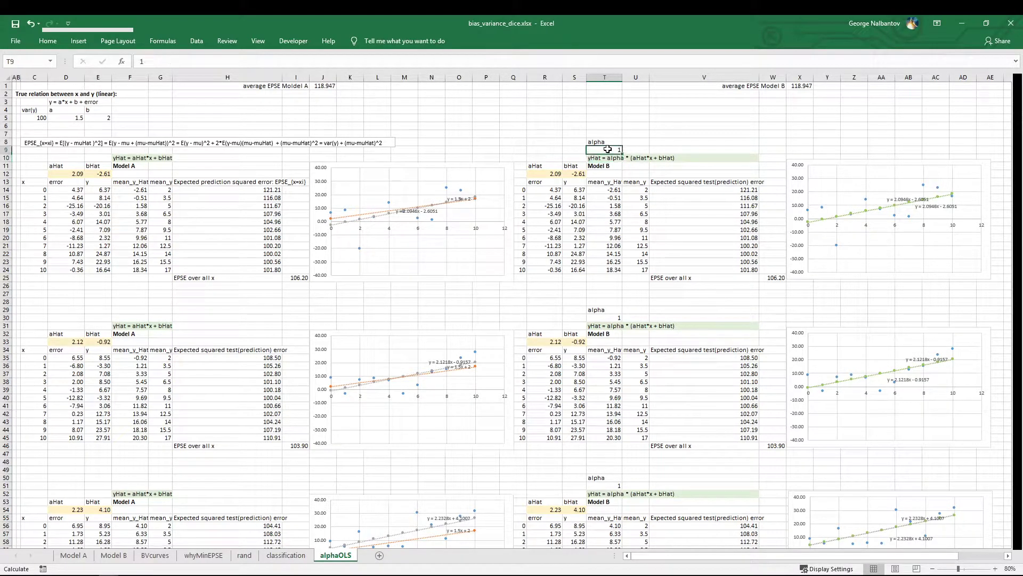
pyautogui.write('0.95')
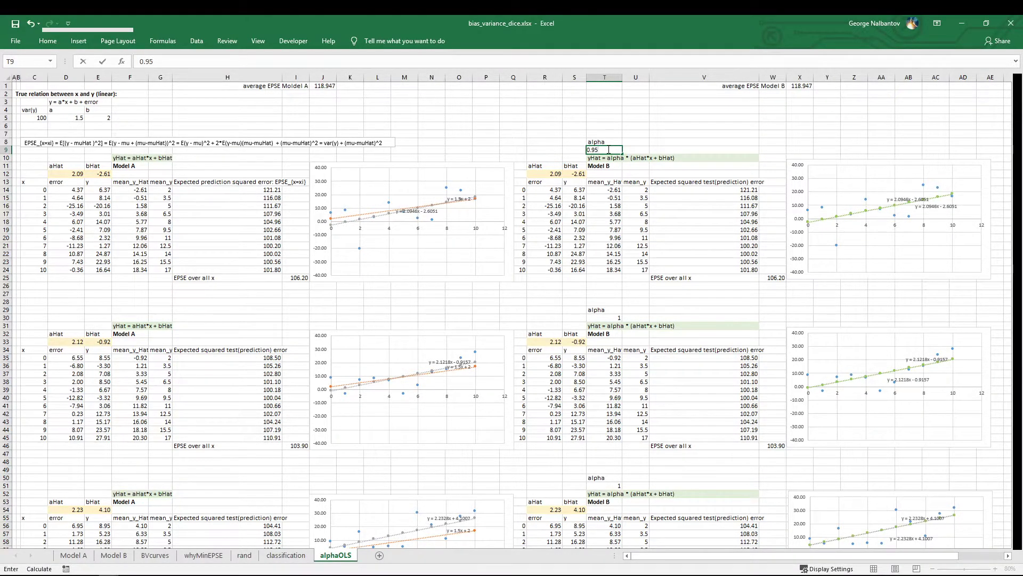
pyautogui.press('Return')
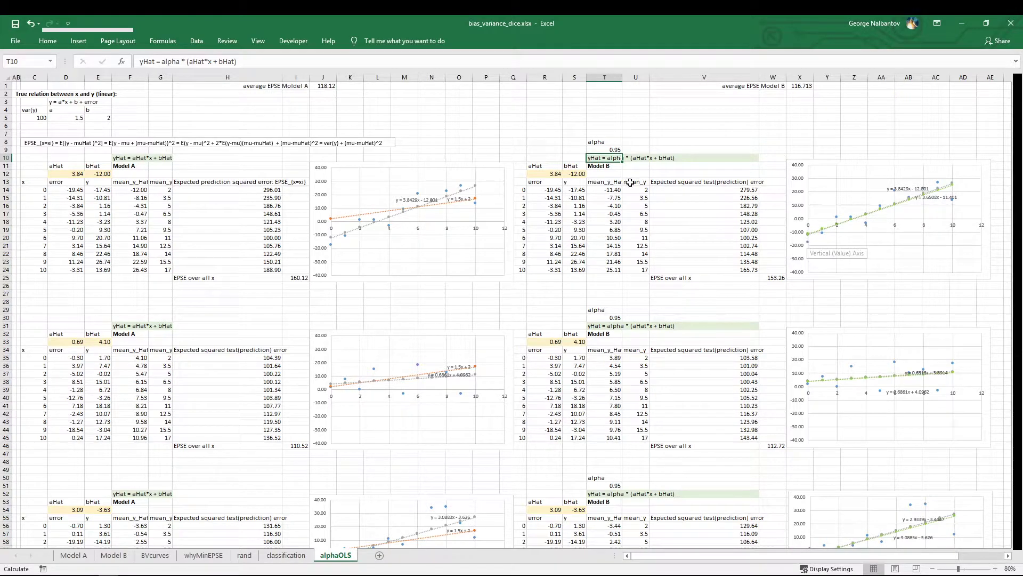
# Set Model B's alpha in T9 to 0.4 and recalculate the sheet to draw new random samples.
pyautogui.click(608, 151)
pyautogui.write('-')
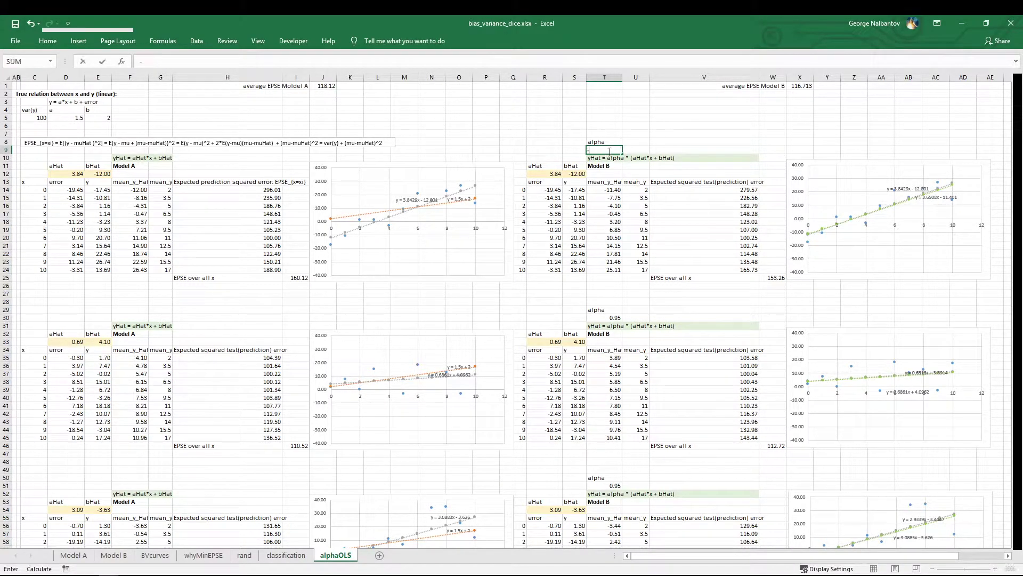
pyautogui.write('0.4\\')
pyautogui.press('BackSpace')
pyautogui.press('Return')
pyautogui.click(608, 150)
pyautogui.press('F9')
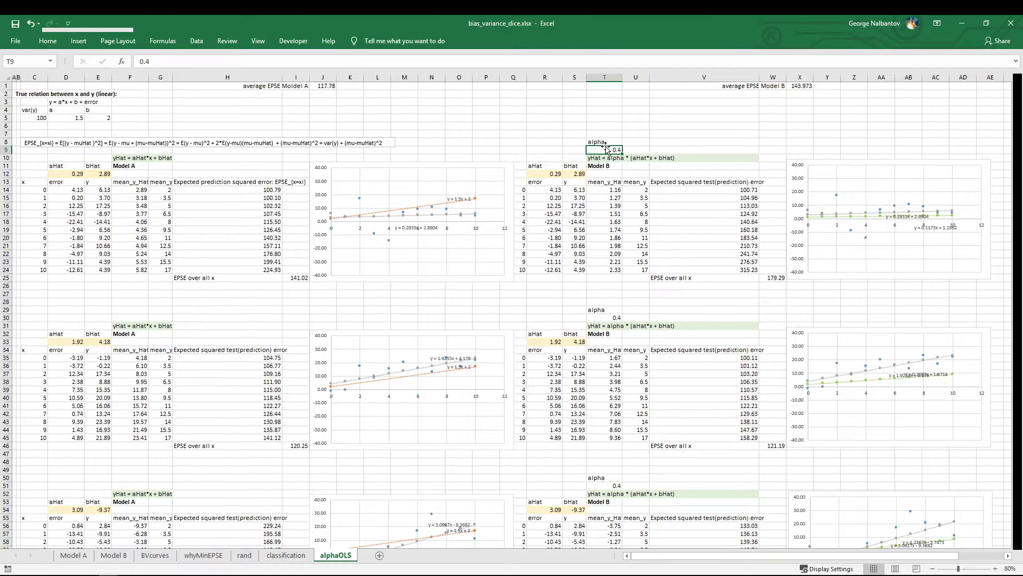
pyautogui.press('F9')
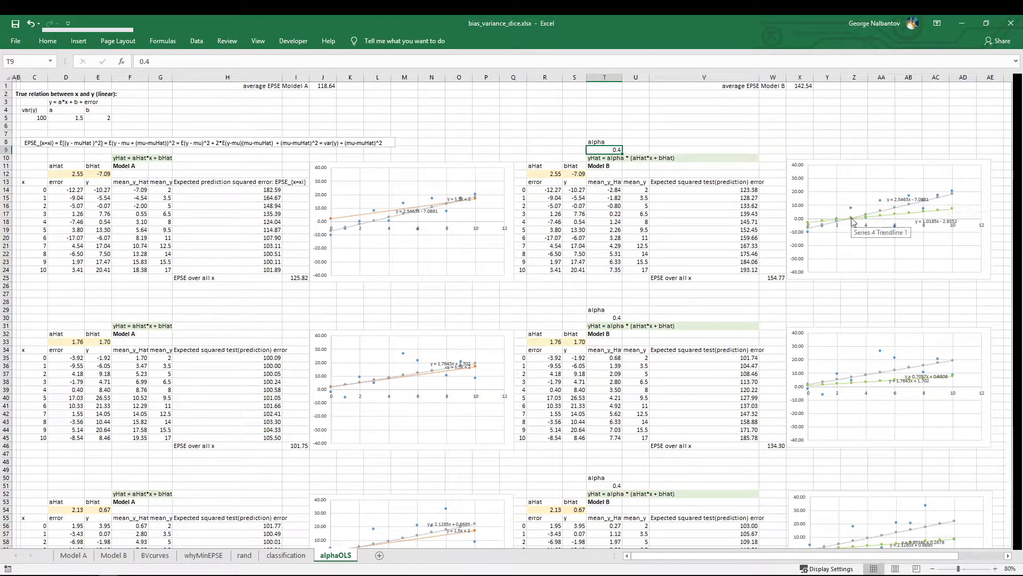
# Check Model B's equation in T10 and set its alpha in T9 to 0.95.
pyautogui.click(594, 158)
pyautogui.press('Right')
pyautogui.click(604, 158)
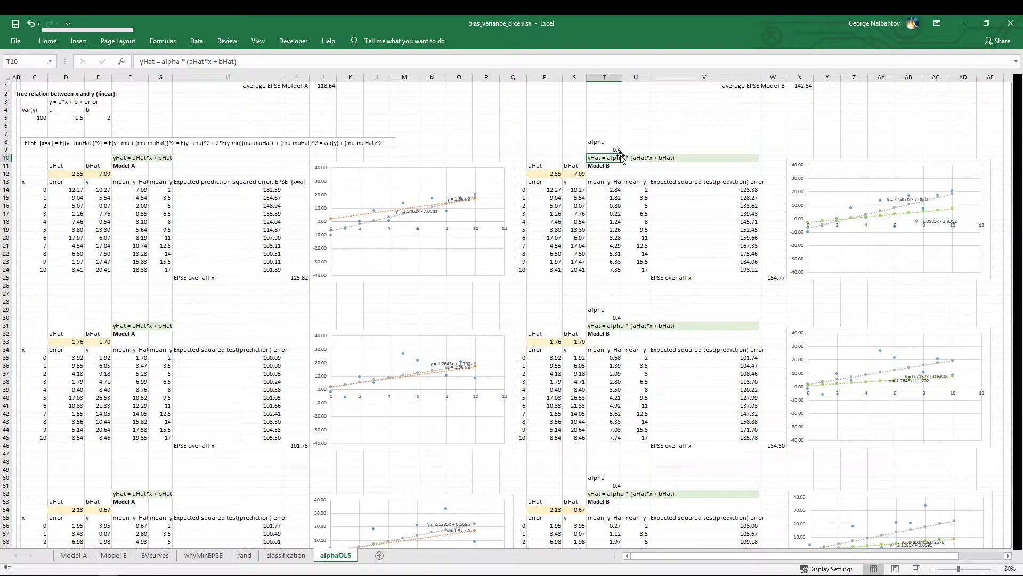
pyautogui.click(604, 151)
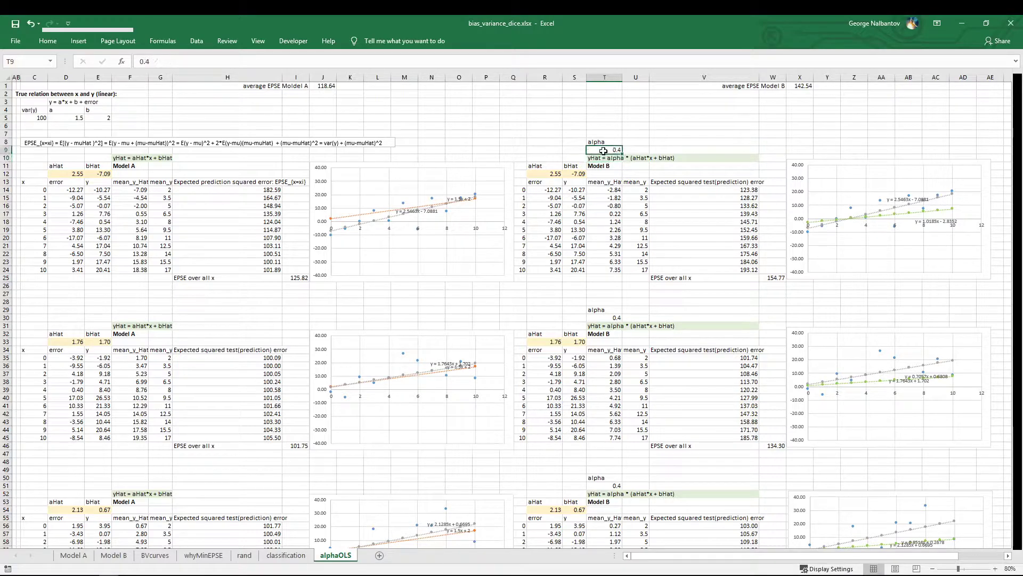
pyautogui.write('0.')
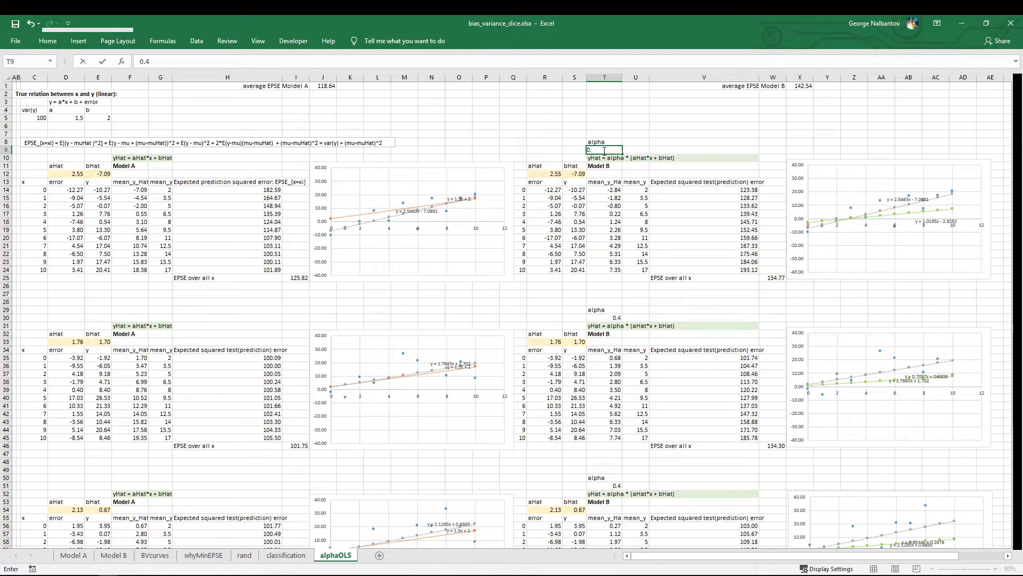
pyautogui.write('96')
pyautogui.press('Return')
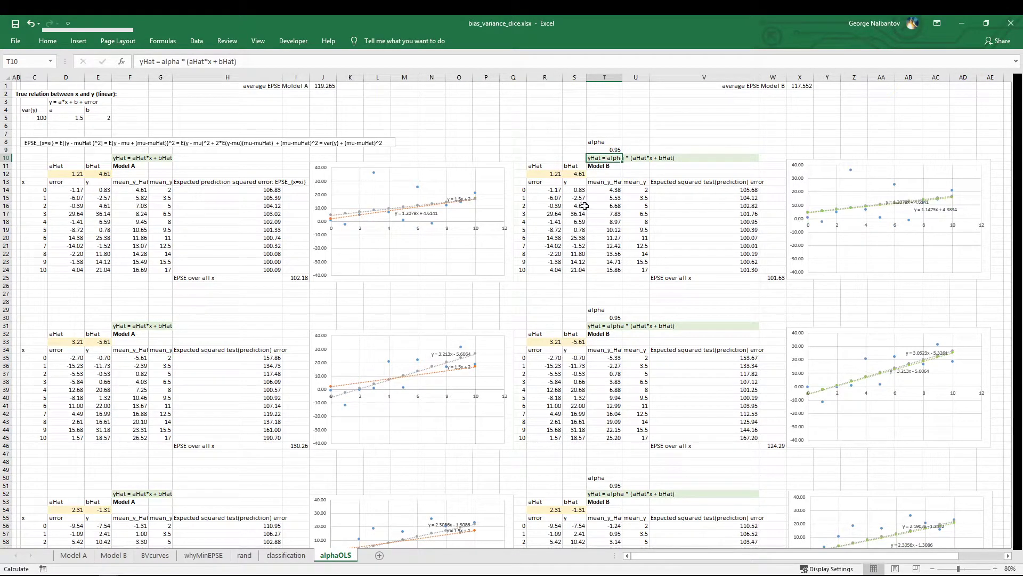
# Inspect the random error formula in D16, which uses NORM.INV and the variance in C5.
pyautogui.moveTo(806, 556); pyautogui.dragTo(806, 556)
pyautogui.click(65, 188)
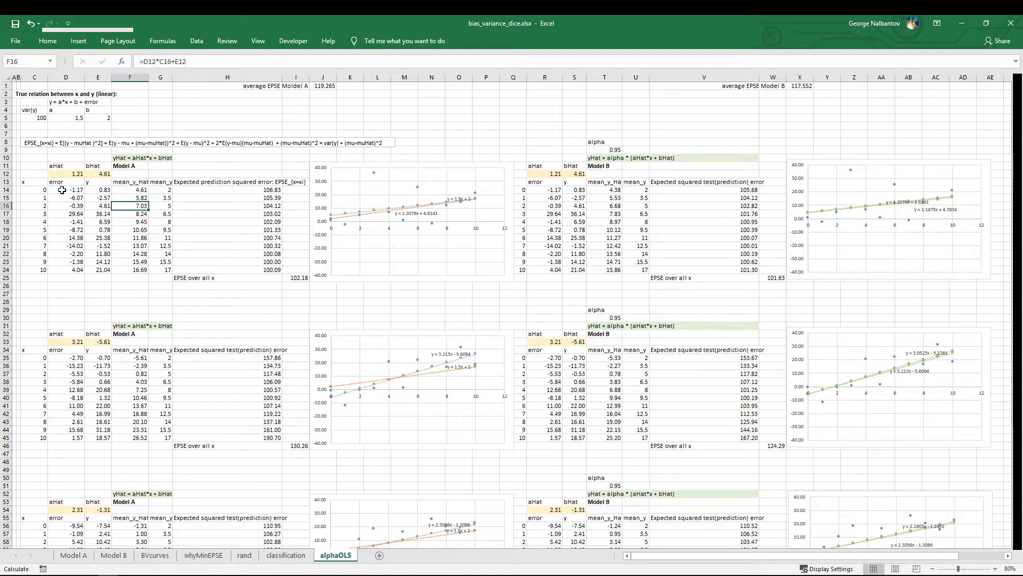
pyautogui.click(65, 204)
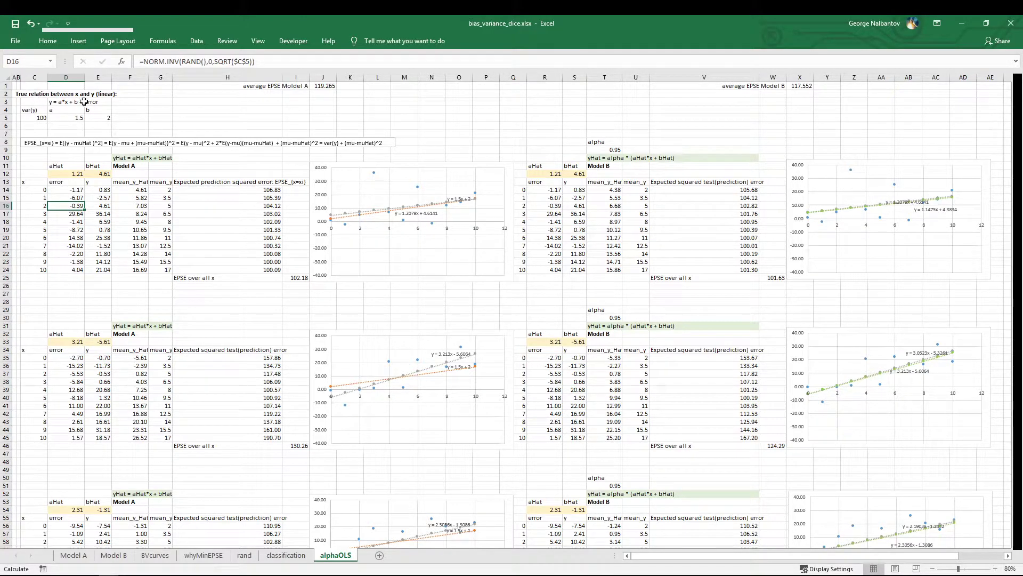
pyautogui.click(260, 61)
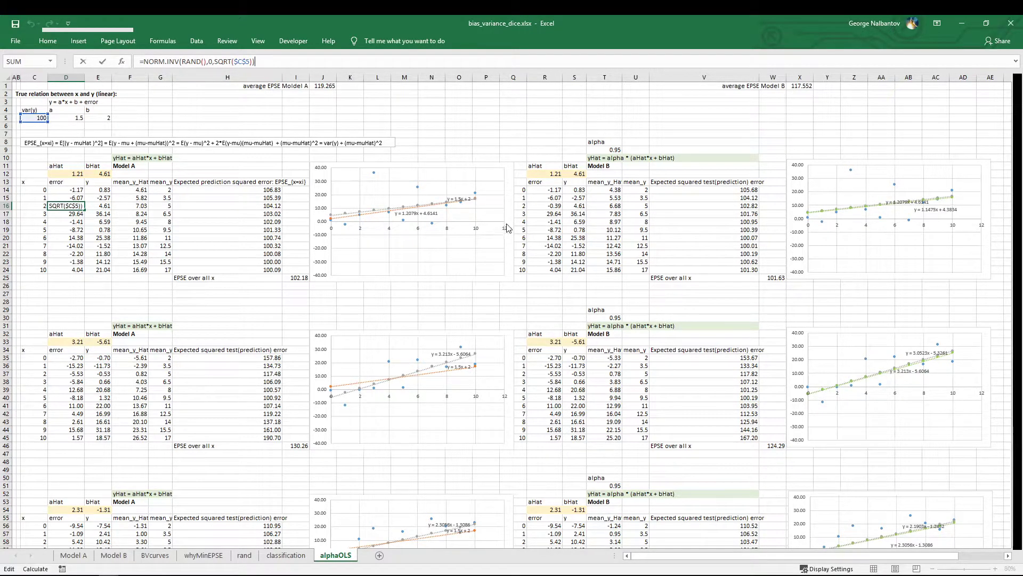
pyautogui.press('Return')
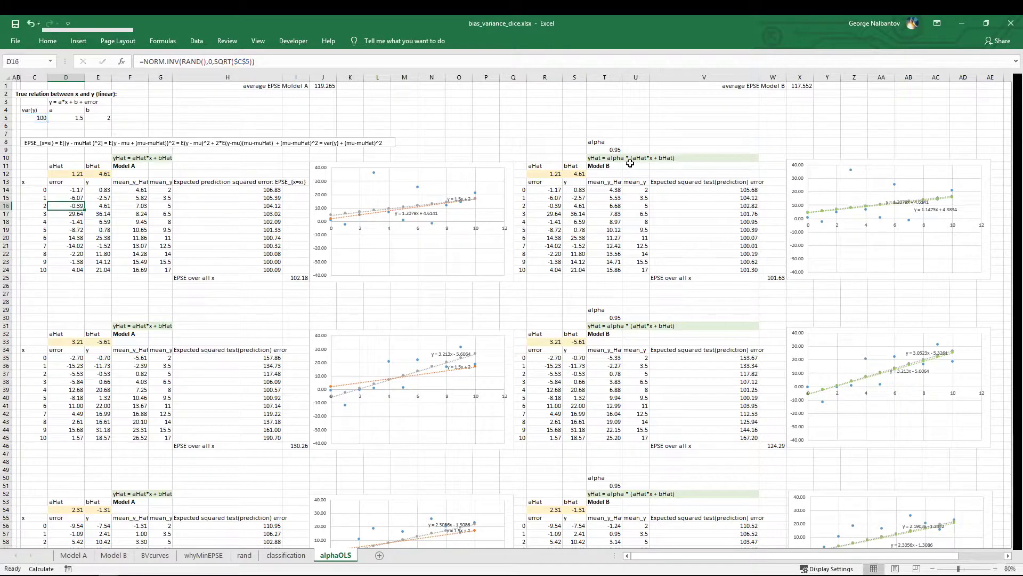
# Compare Model A's equation in F10 with Model B's alpha setting in T9.
pyautogui.click(114, 157)
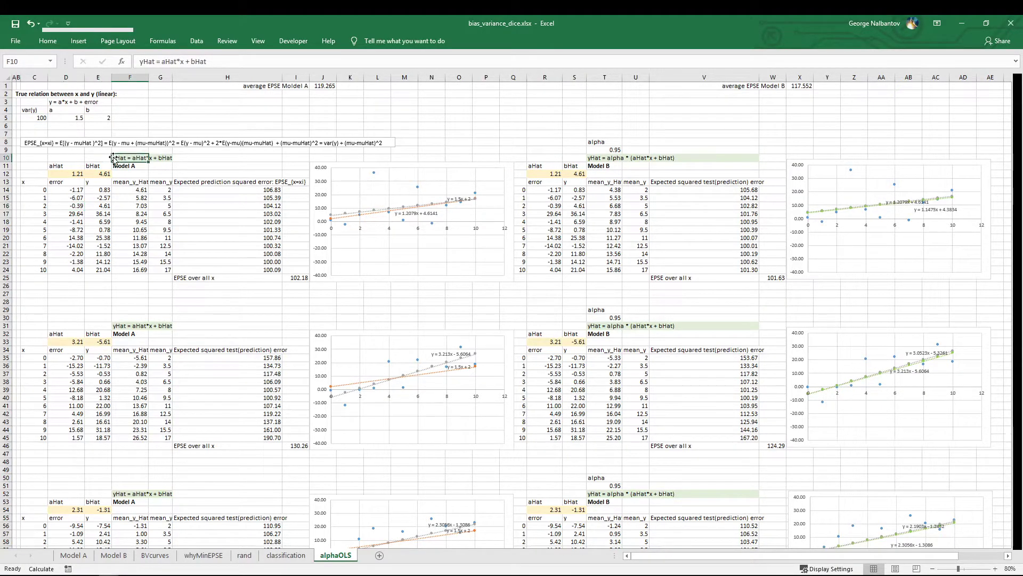
pyautogui.click(609, 149)
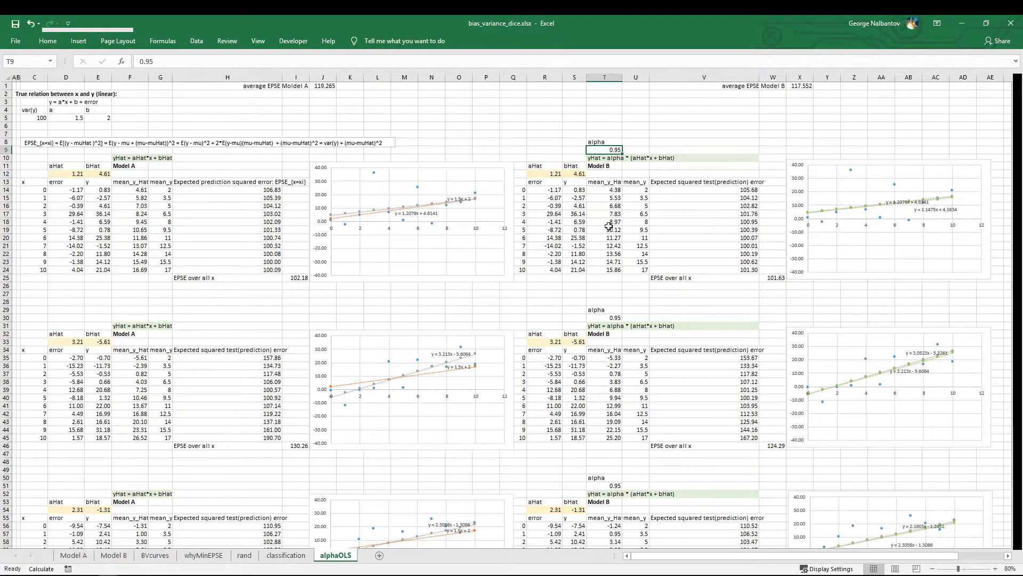
# Compare the expected prediction squared error formulas of Model B in V14 and Model A in H14, and check further rows of column V.
pyautogui.click(736, 189)
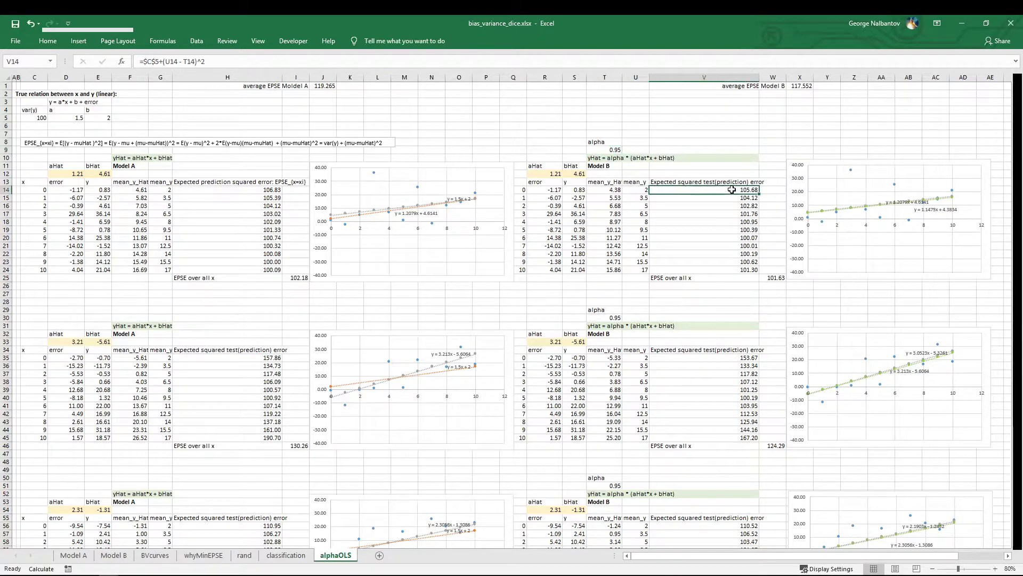
pyautogui.click(265, 191)
pyautogui.click(727, 189)
pyautogui.click(721, 214)
pyautogui.click(719, 237)
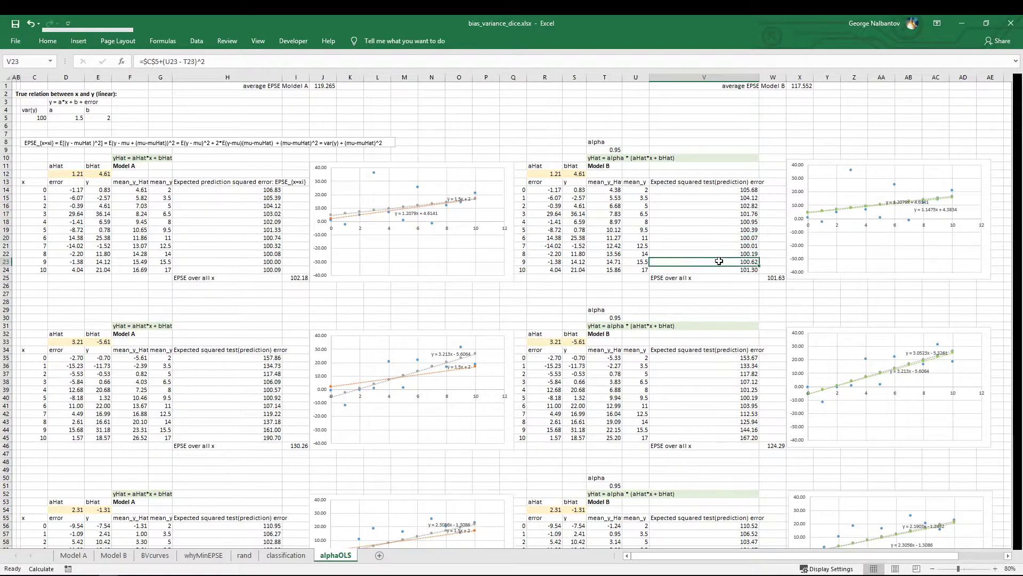
# Inspect the cell references in Model B's squared error formulas in V23, V24 and V20, leaving them unaltered.
pyautogui.doubleClick(720, 261)
pyautogui.hotkey('ctrl', 'Return')
pyautogui.doubleClick(721, 270)
pyautogui.hotkey('ctrl', 'Return')
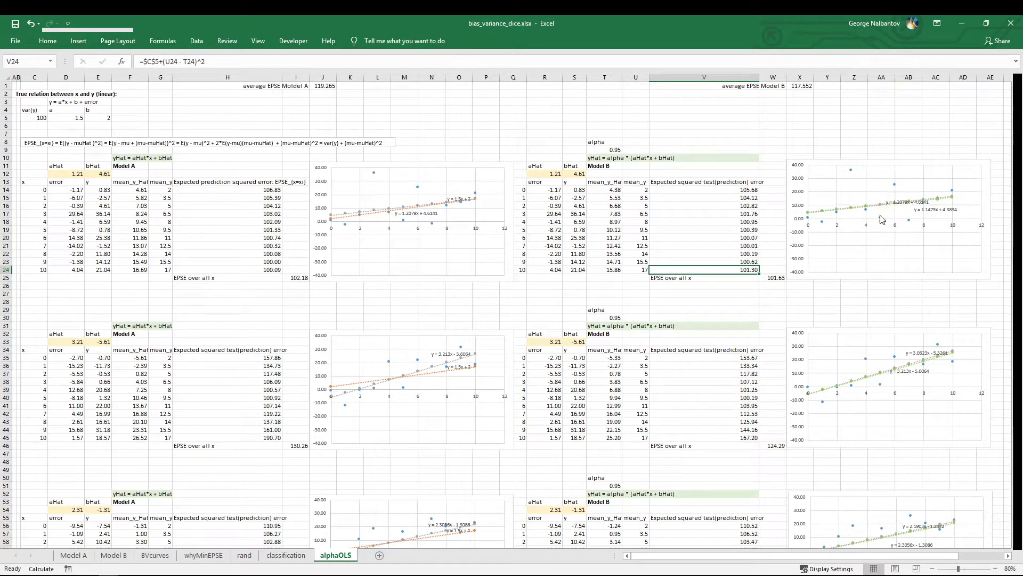
pyautogui.click(718, 240)
pyautogui.doubleClick(718, 239)
pyautogui.press('Escape')
pyautogui.click(723, 247)
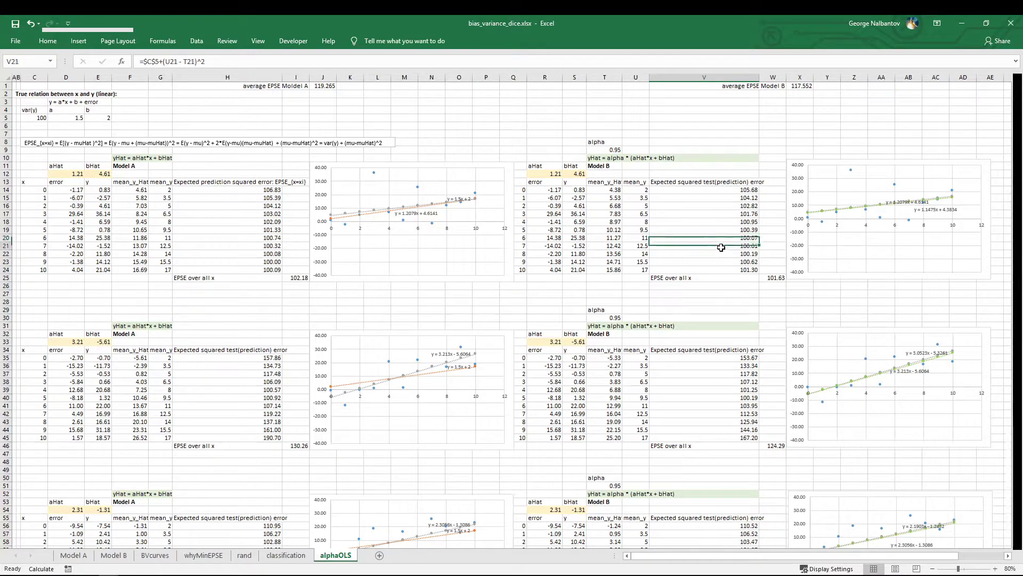
# Compare the EPSE over all x formulas of Model B in W25 and Model A in I25, highlighting the x values C14:C24.
pyautogui.click(776, 277)
pyautogui.click(728, 277)
pyautogui.click(784, 279)
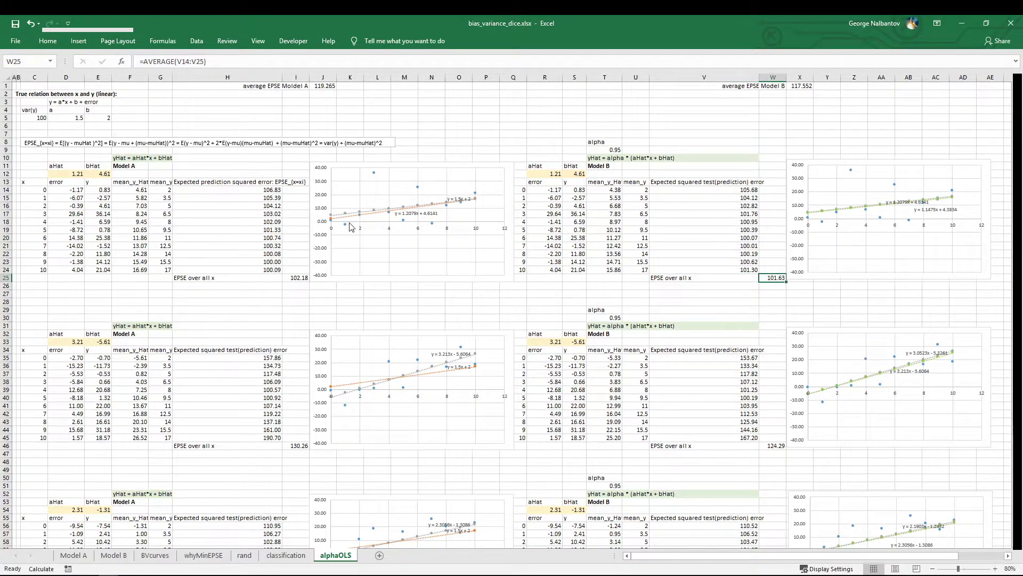
pyautogui.moveTo(35, 189); pyautogui.dragTo(34, 269)
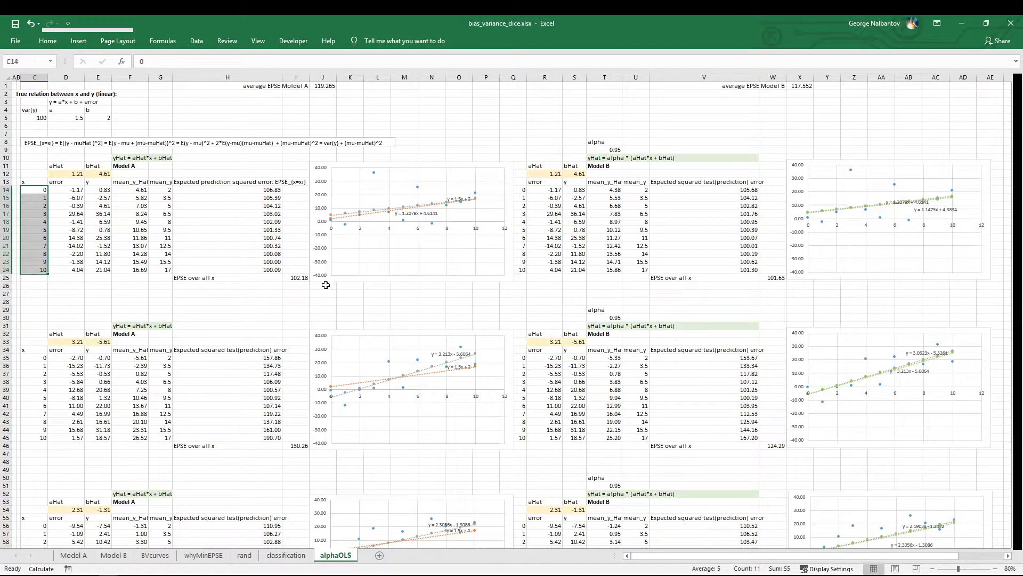
pyautogui.click(292, 278)
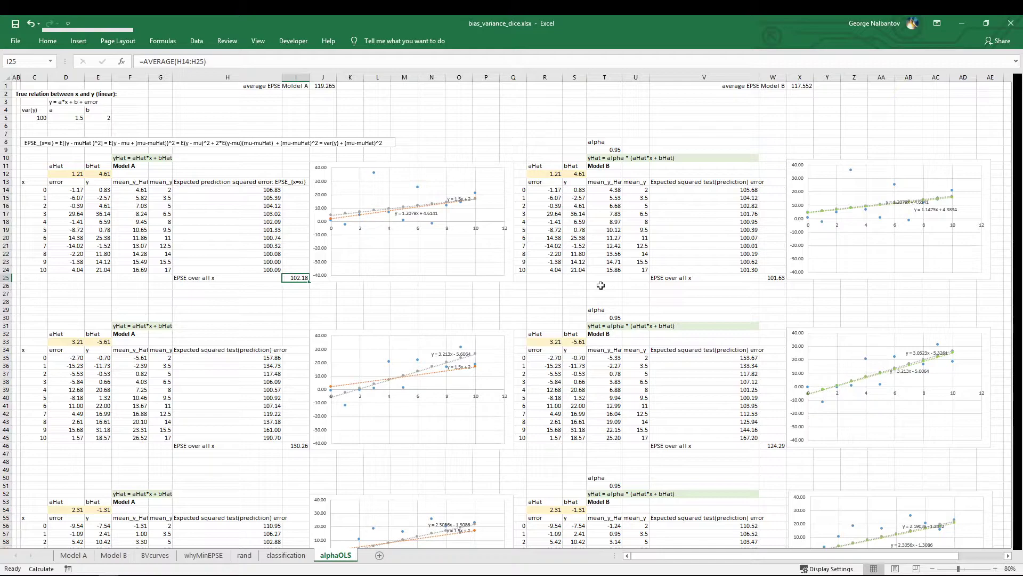
pyautogui.click(768, 278)
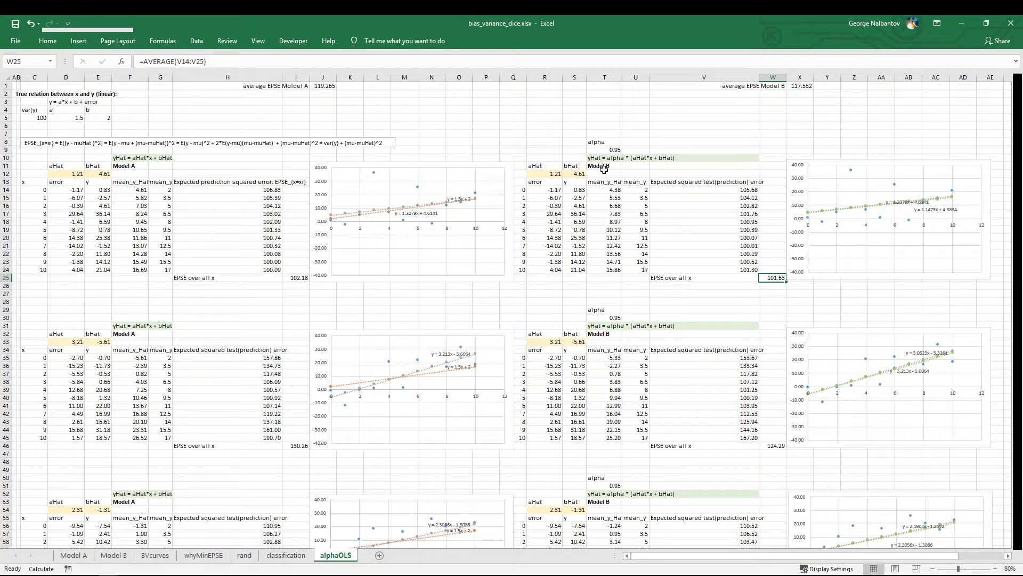
# Recalculate the sheet four times to draw new random samples while watching Model B's EPSE over all x in W25.
pyautogui.press('F9')
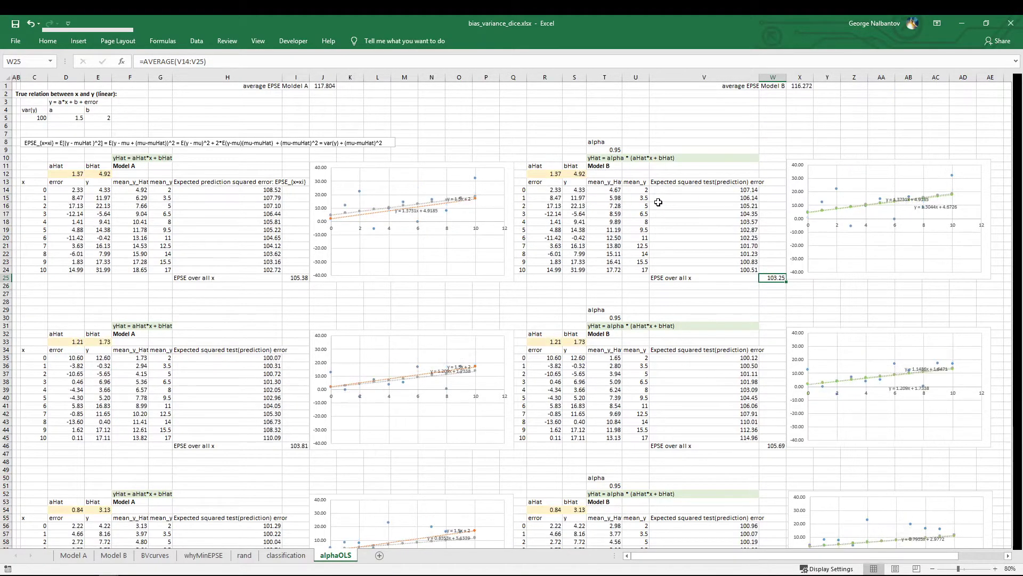
pyautogui.press('F9')
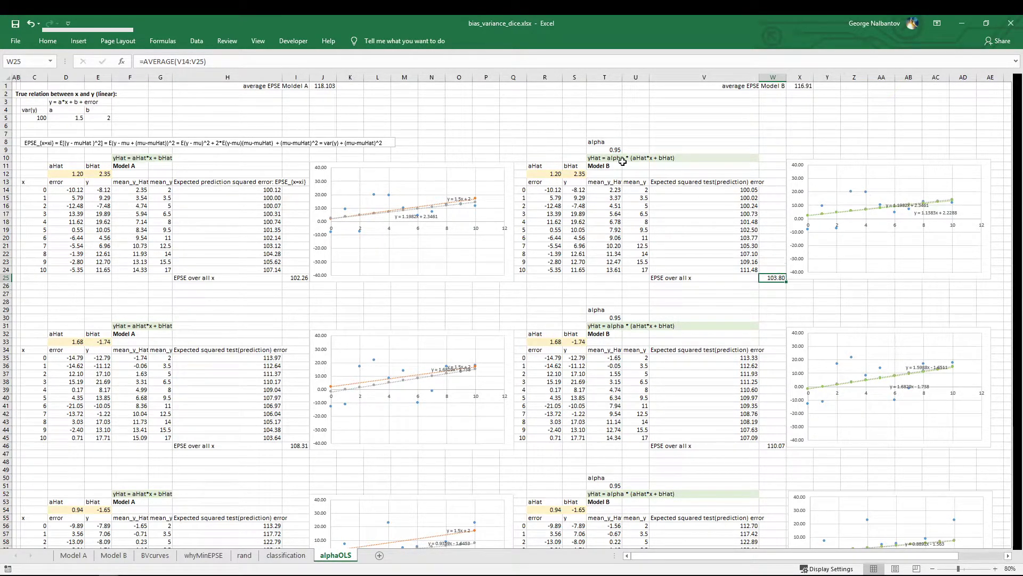
pyautogui.press('F9')
pyautogui.press('F9')
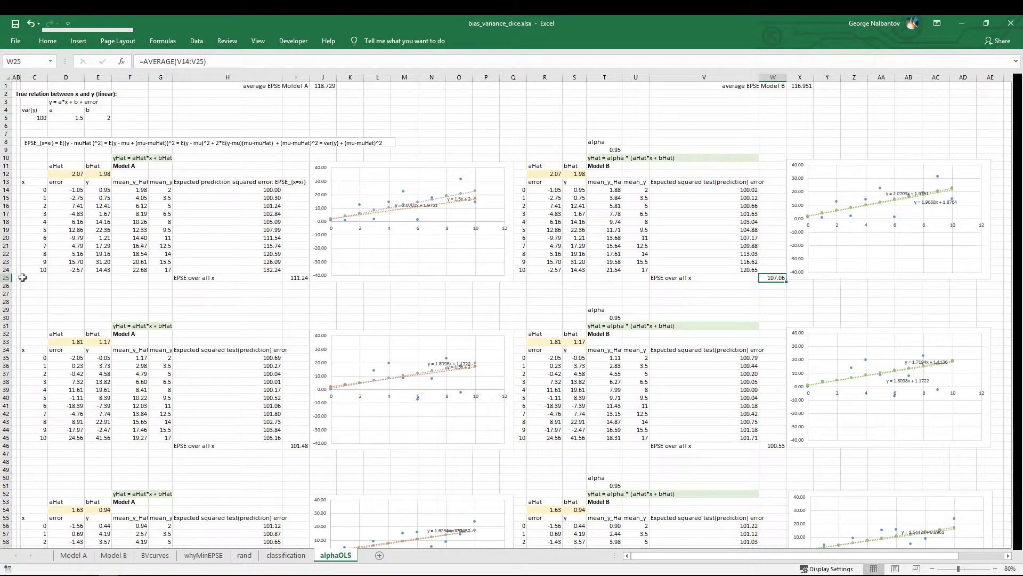
# Highlight the first sample's data in C14:E24, its x and y columns, and the second sample's y values in E35:E45.
pyautogui.moveTo(32, 190); pyautogui.dragTo(105, 269)
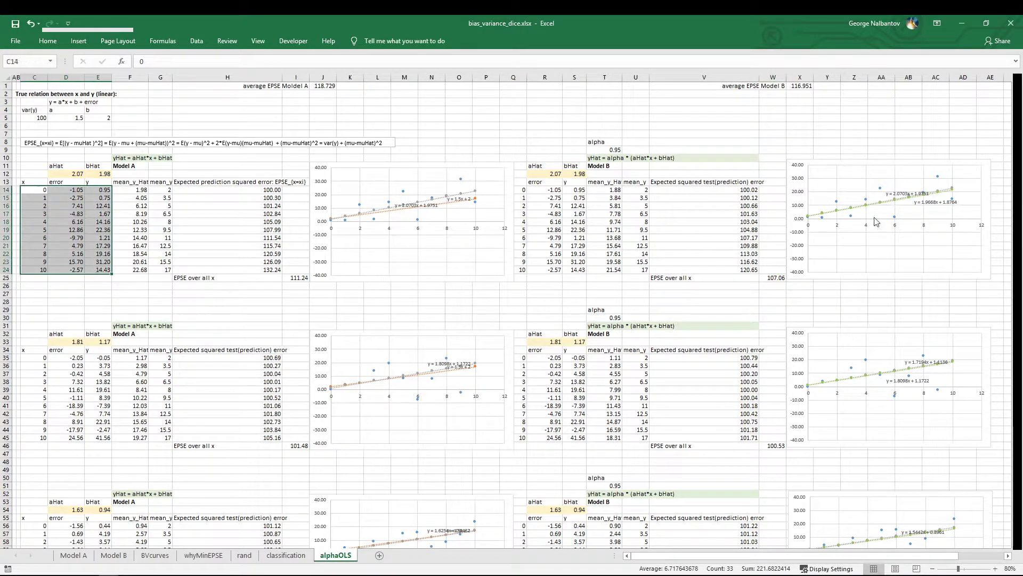
pyautogui.scroll(-1, 108, 269)
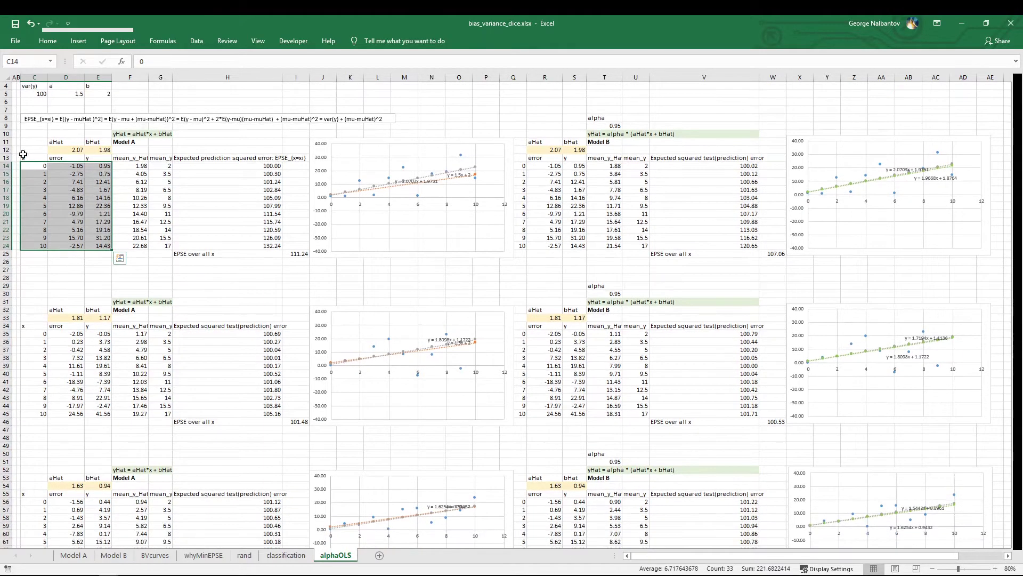
pyautogui.moveTo(32, 167); pyautogui.dragTo(34, 190)
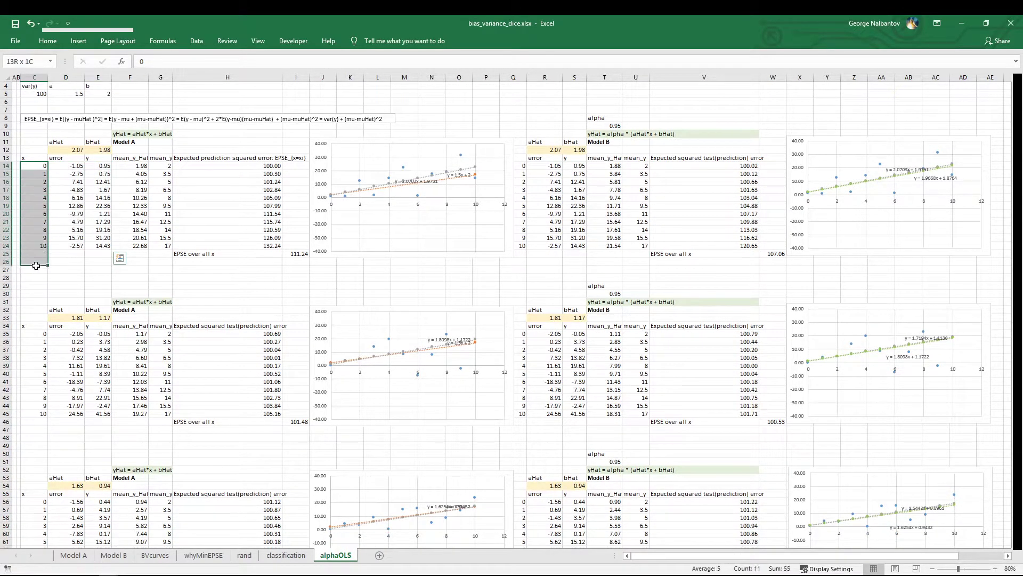
pyautogui.moveTo(98, 166); pyautogui.dragTo(98, 246)
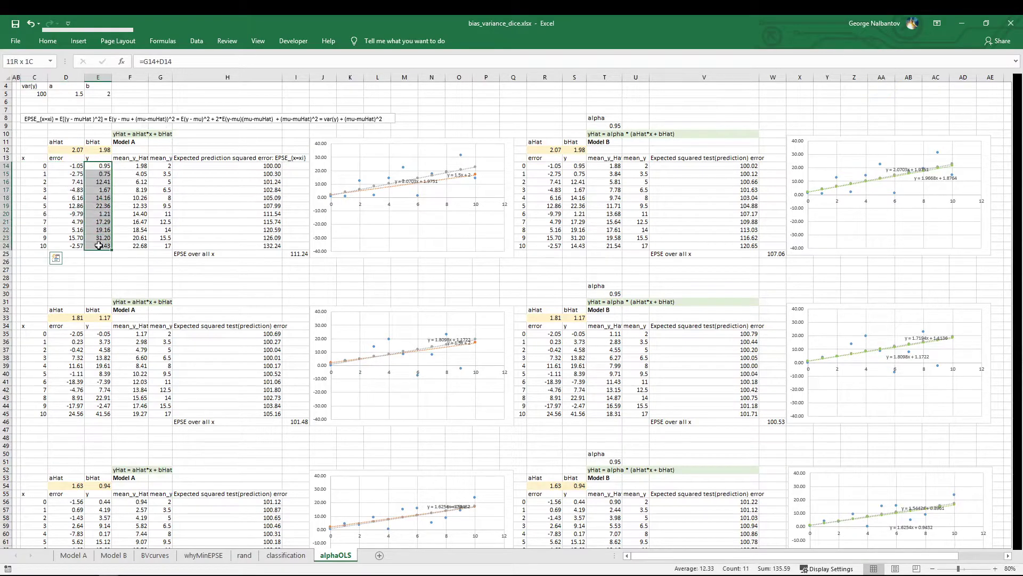
pyautogui.moveTo(98, 334); pyautogui.dragTo(98, 413)
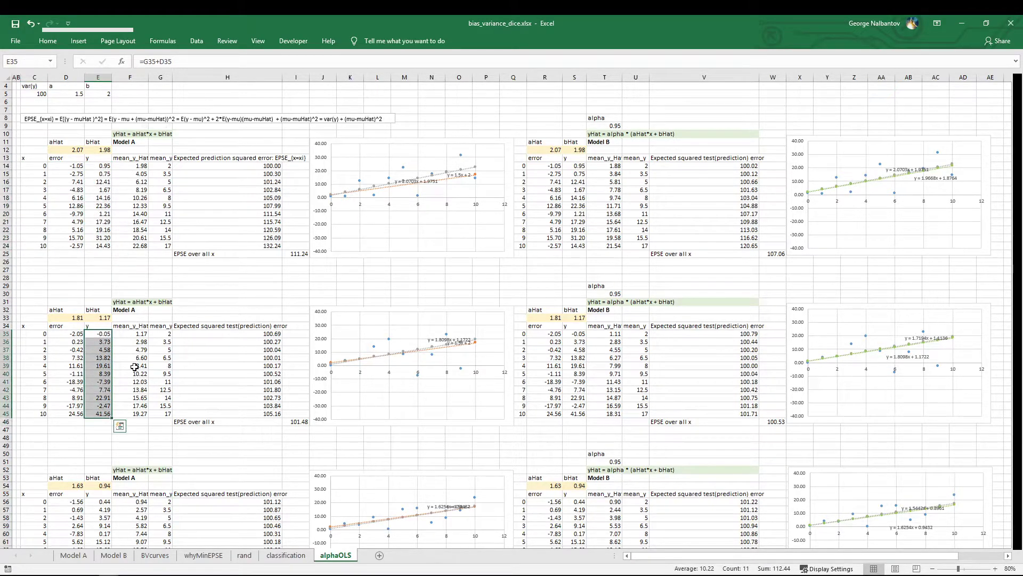
# Examine the y values of the third, fourth and fifth samples and the third sample's Model A chart, and return to the sheet's start.
pyautogui.scroll(-2, 127, 373)
pyautogui.scroll(-4, 153, 324)
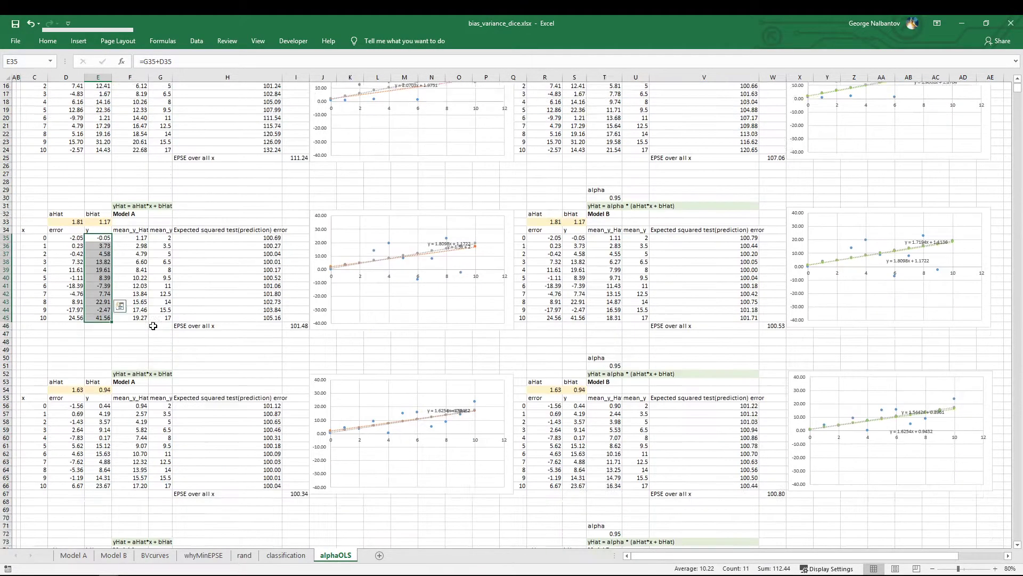
pyautogui.moveTo(98, 359); pyautogui.dragTo(98, 437)
pyautogui.click(403, 366)
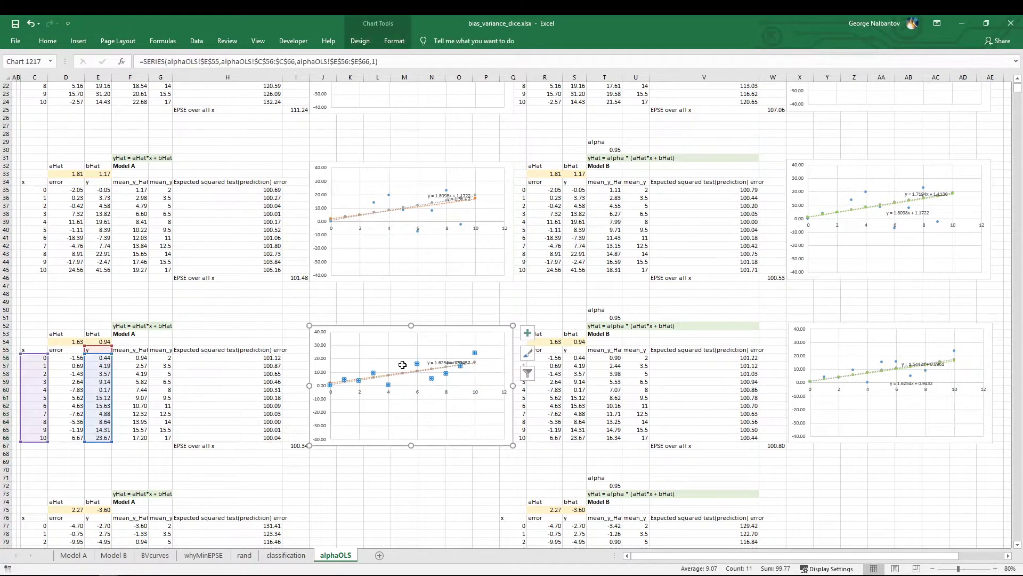
pyautogui.scroll(-5, 203, 380)
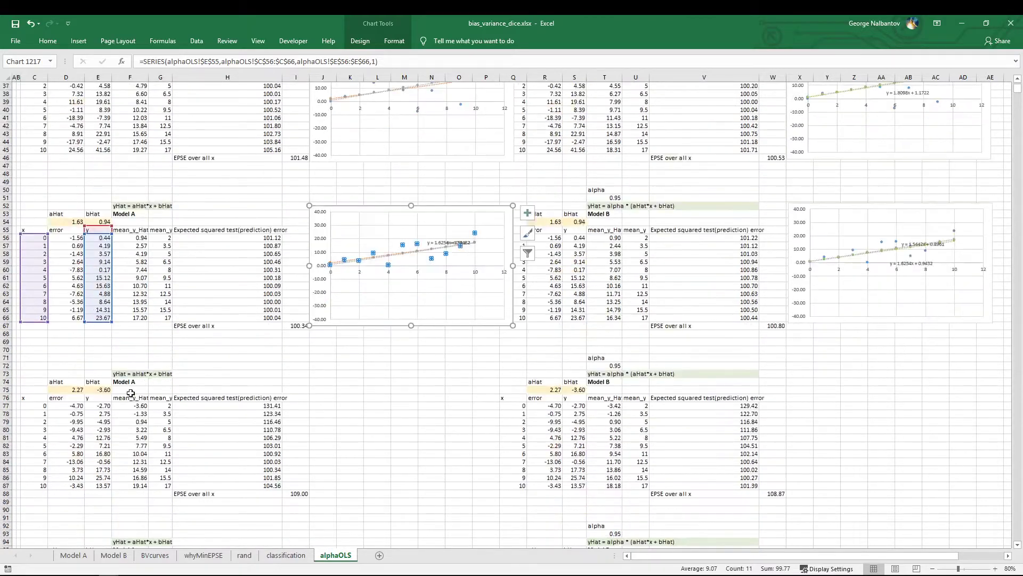
pyautogui.moveTo(101, 405); pyautogui.dragTo(101, 485)
pyautogui.scroll(-6, 101, 480)
pyautogui.moveTo(98, 438); pyautogui.dragTo(101, 508)
pyautogui.scroll(12, 160, 399)
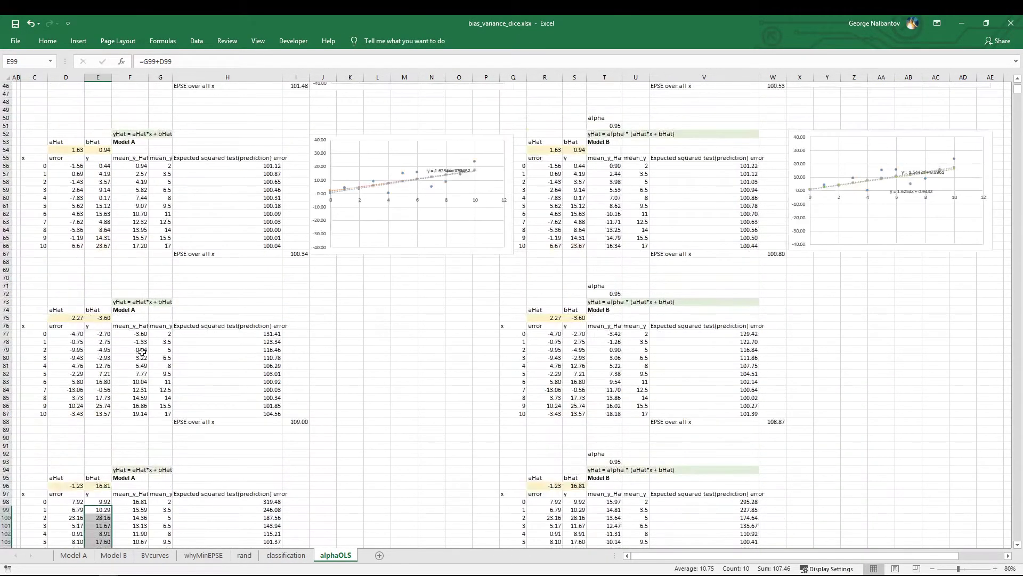
pyautogui.scroll(6, 237, 301)
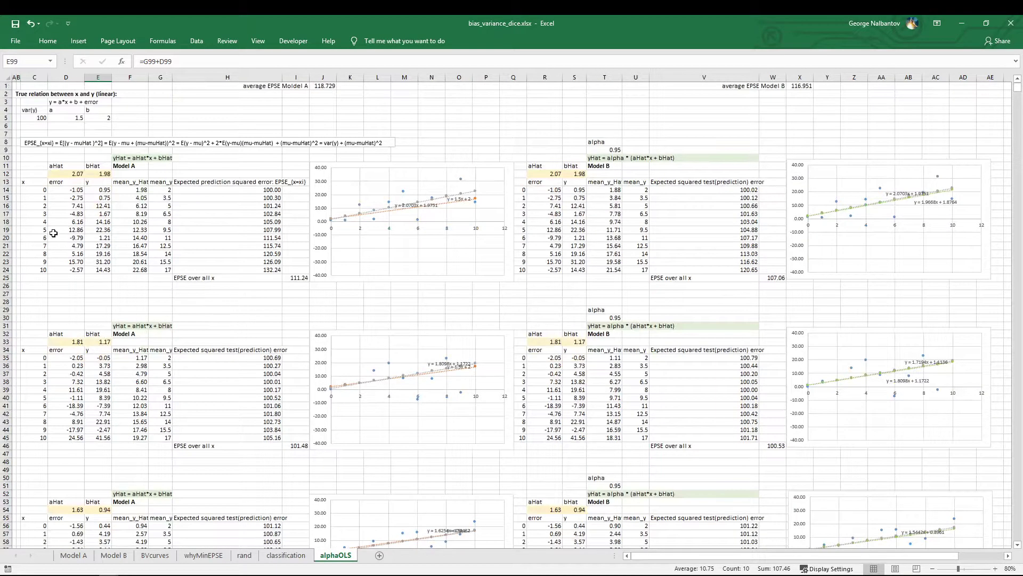
# Recalculate the sheet three times while comparing Model A's EPSE over all x in I25 and I46.
pyautogui.click(300, 275)
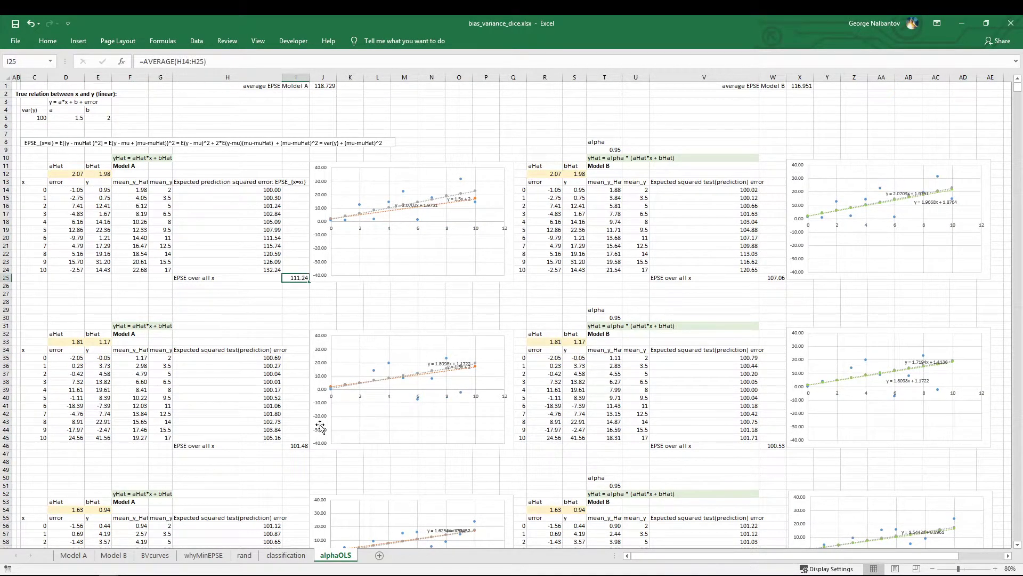
pyautogui.click(295, 444)
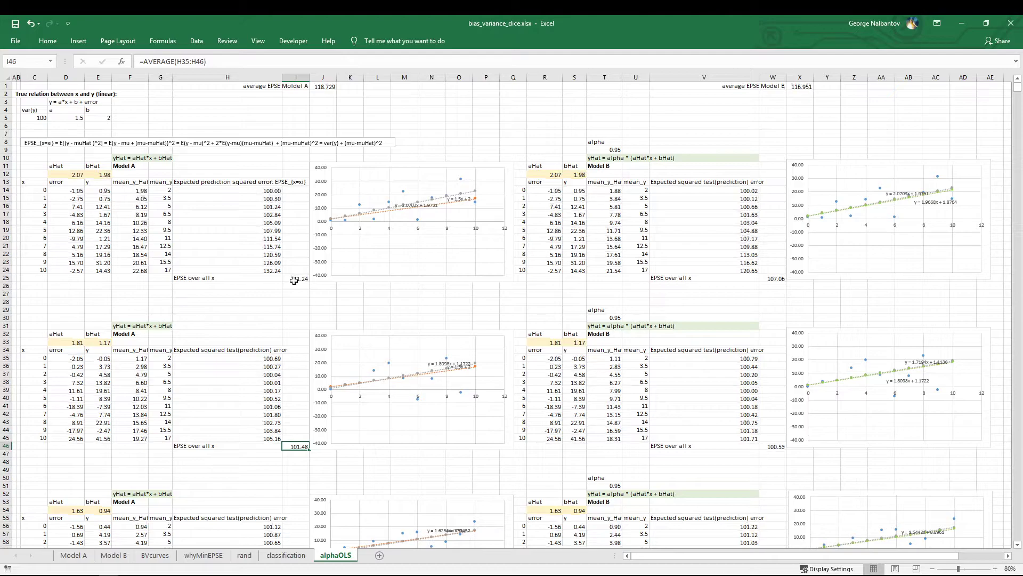
pyautogui.press('F9')
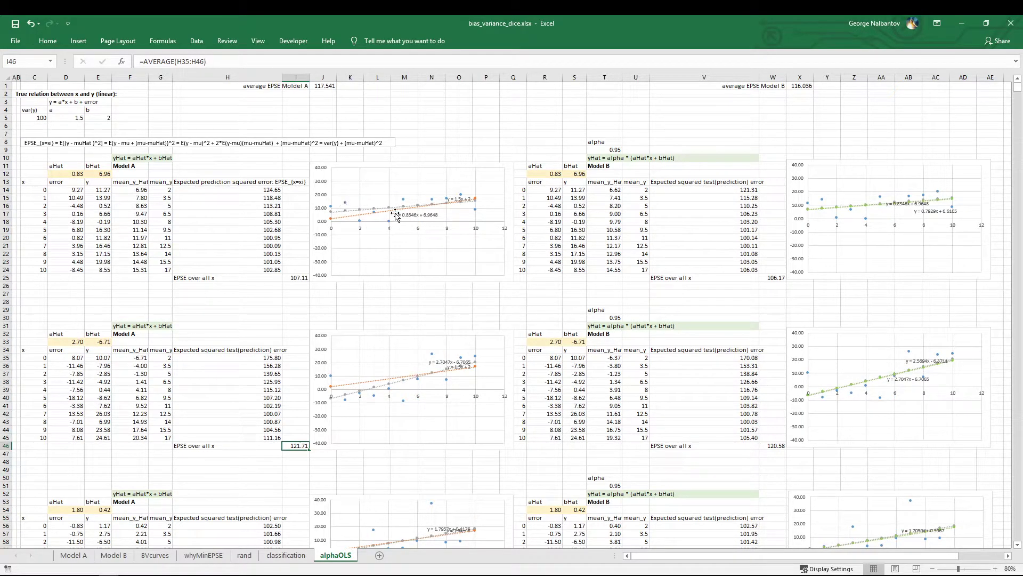
pyautogui.click(295, 276)
pyautogui.press('F9')
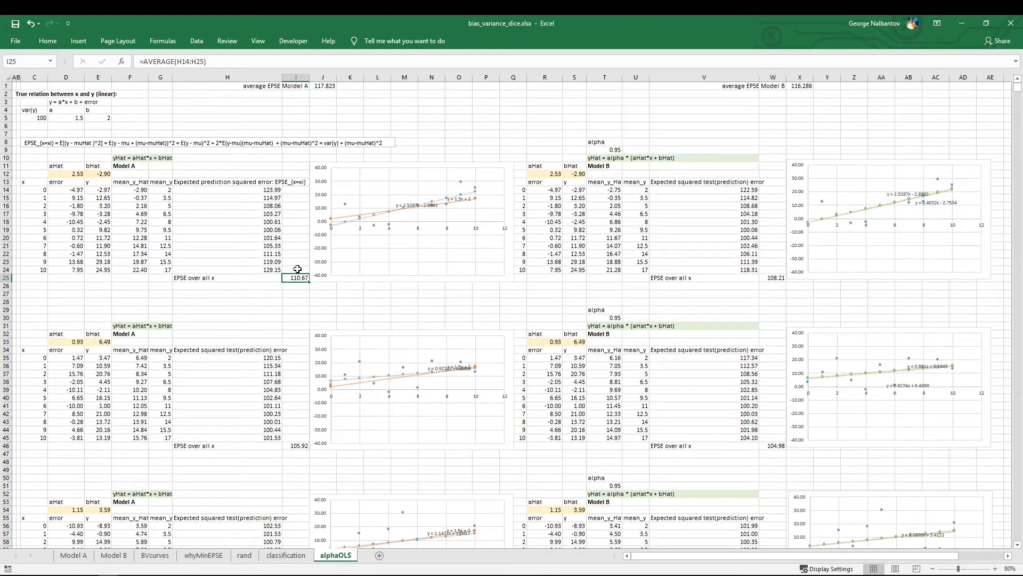
pyautogui.click(294, 269)
pyautogui.press('F9')
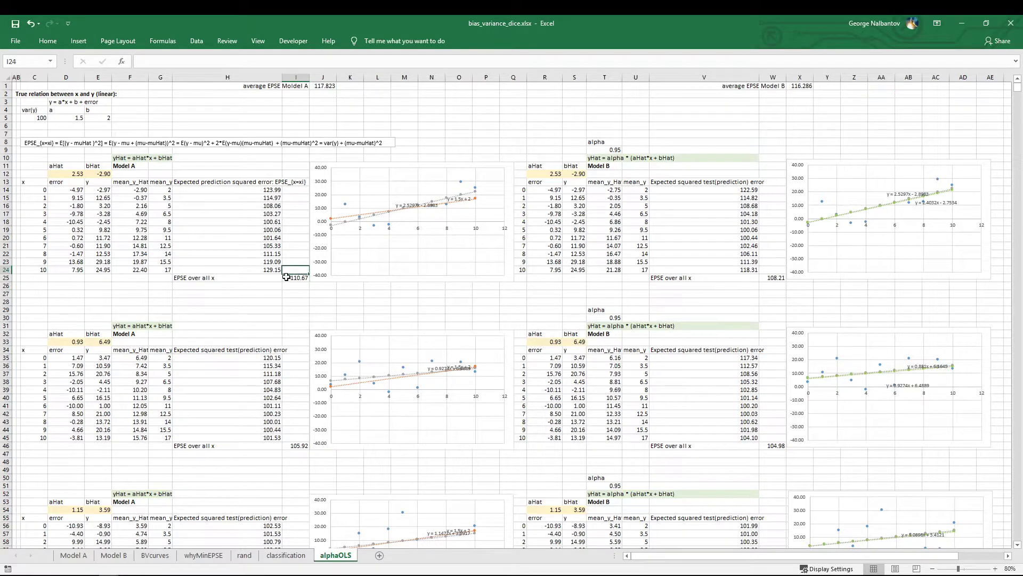
pyautogui.click(292, 278)
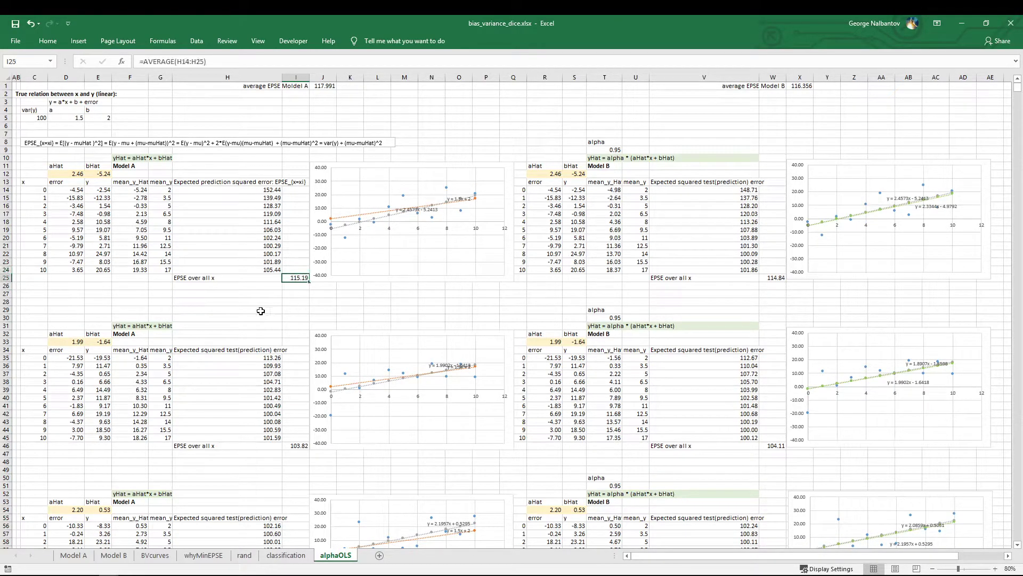
# Look through the repeated Model A and Model B sample blocks down the sheet and return to the first one.
pyautogui.scroll(-10, 269, 308)
pyautogui.scroll(10, 268, 388)
pyautogui.scroll(-20, 199, 274)
pyautogui.scroll(-5, 332, 277)
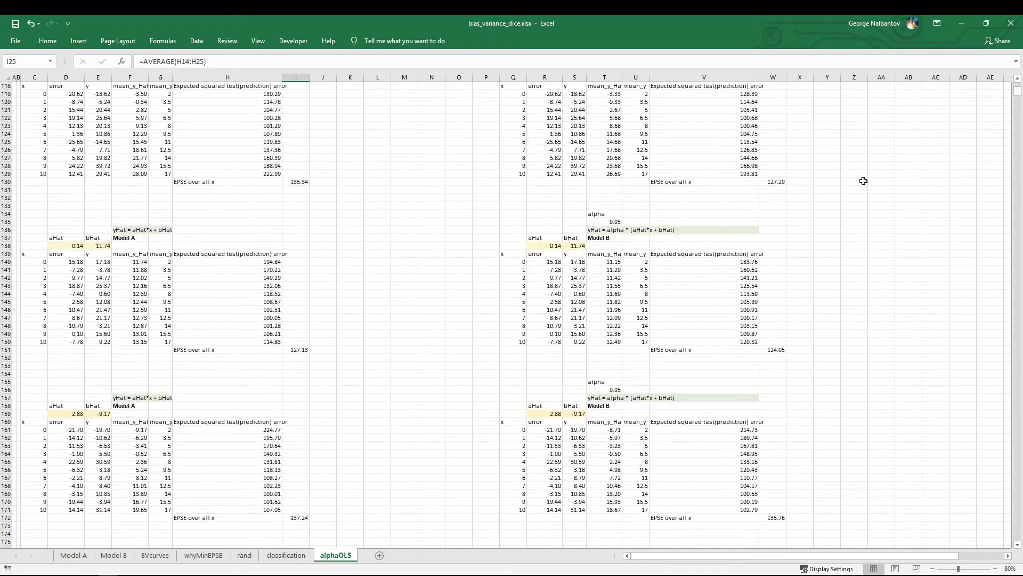
pyautogui.scroll(20, 1017, 94)
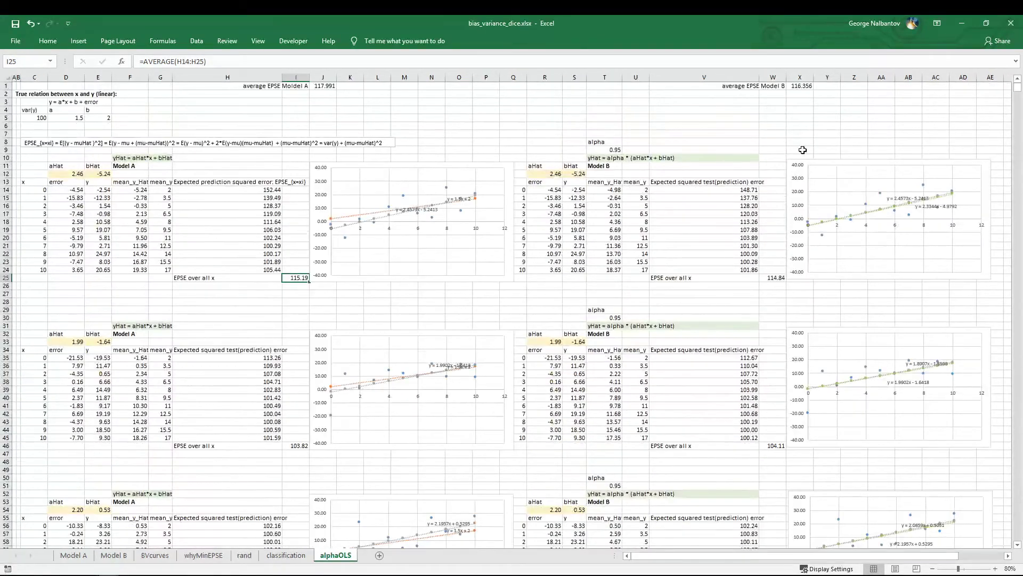
# Inspect Model A's EPSE over all x in I25 and the overall average formula in J1.
pyautogui.click(190, 278)
pyautogui.click(297, 278)
pyautogui.doubleClick(322, 85)
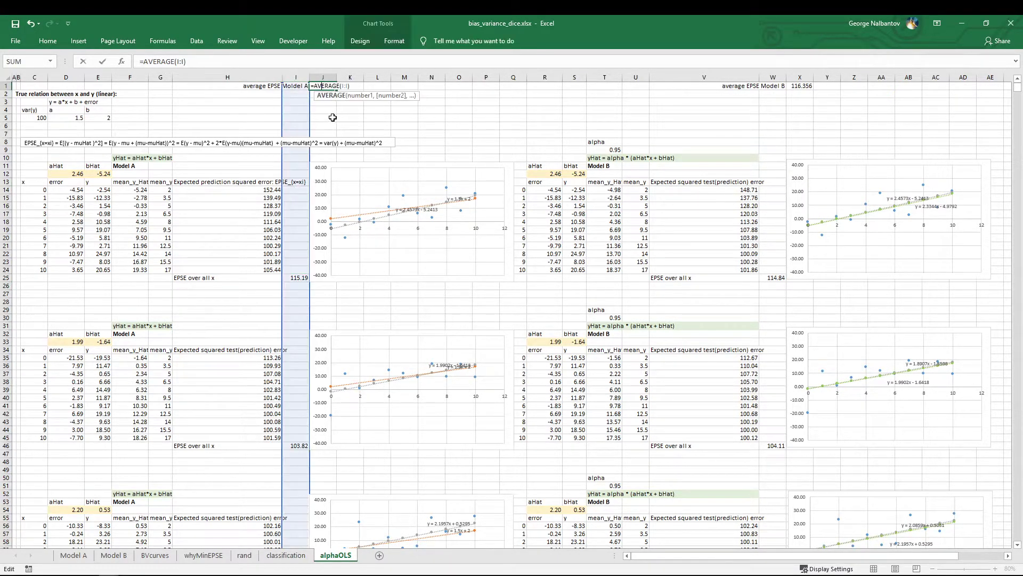
pyautogui.hotkey('ctrl', 'Return')
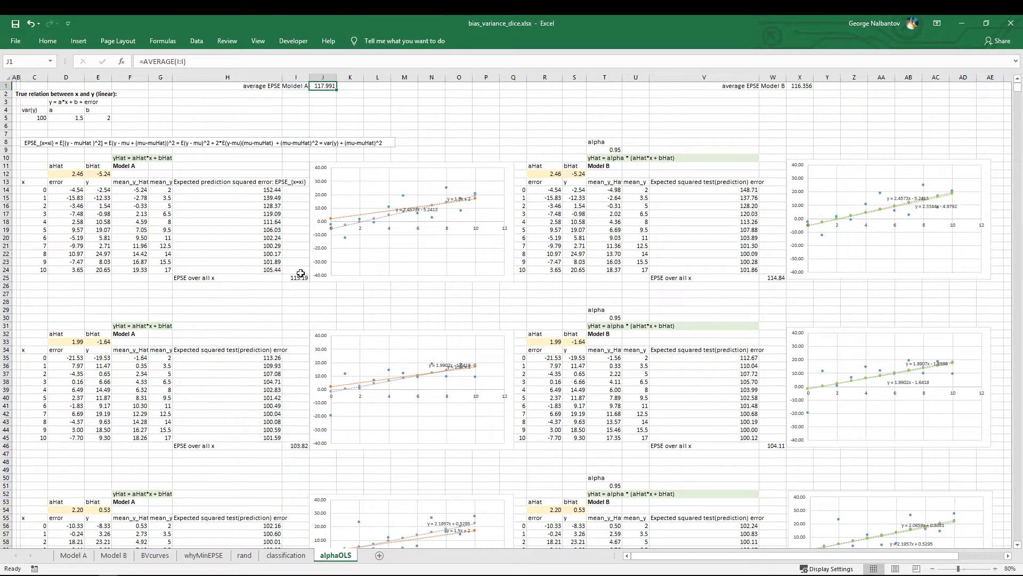
# Compare Model A's EPSE averages in I25 and I46 with the charts of the first and second samples.
pyautogui.click(300, 276)
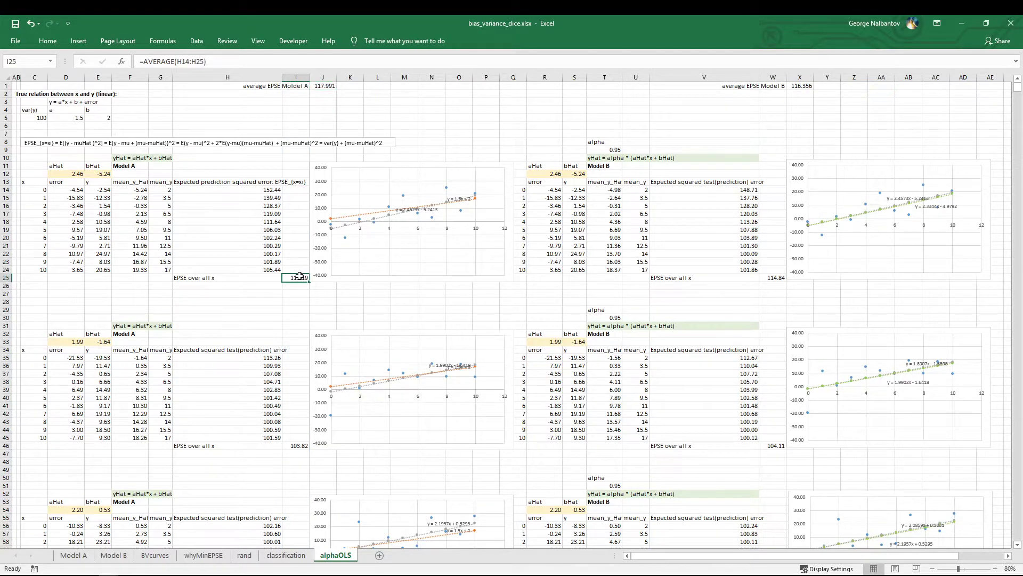
pyautogui.click(404, 195)
pyautogui.click(300, 277)
pyautogui.click(390, 371)
pyautogui.click(296, 445)
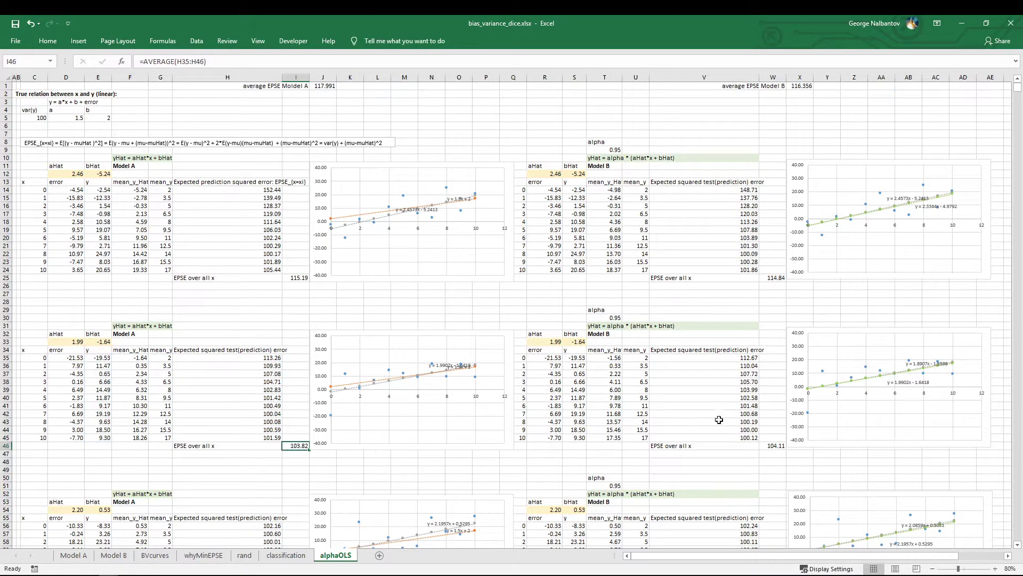
# Examine Model B's chart for the second sample and compare its EPSE over all x in W46 and W25.
pyautogui.click(823, 374)
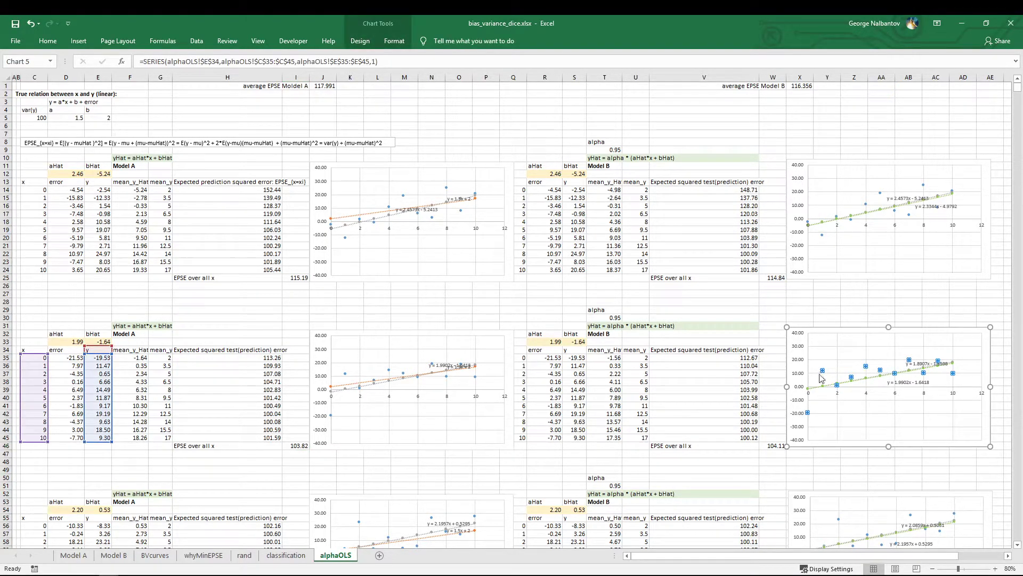
pyautogui.click(776, 445)
pyautogui.click(772, 277)
pyautogui.click(770, 448)
pyautogui.click(771, 280)
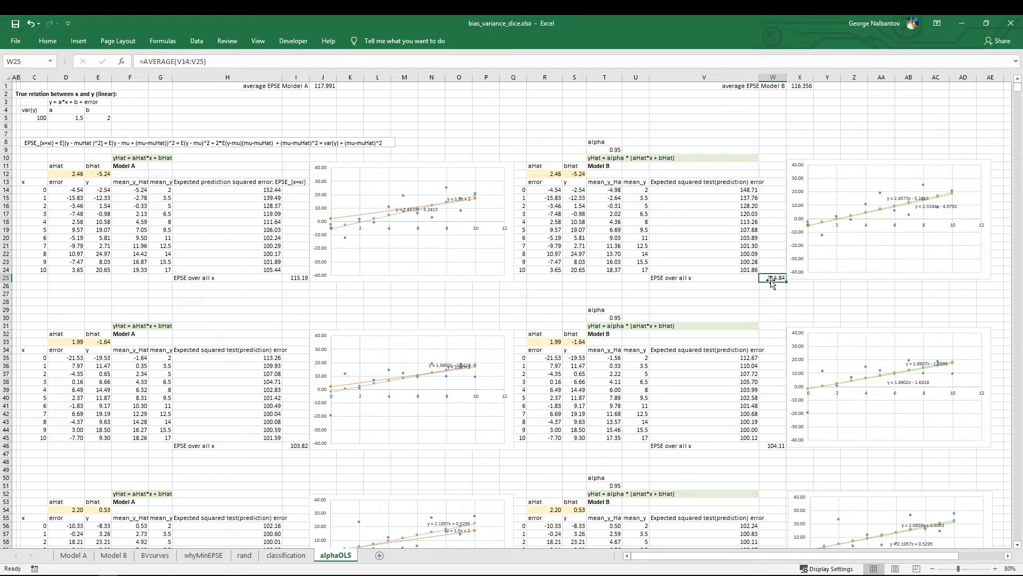
# Compare the overall average EPSE formulas in X1 for Model B and J1 for Model A, checking the alpha in T9.
pyautogui.click(796, 86)
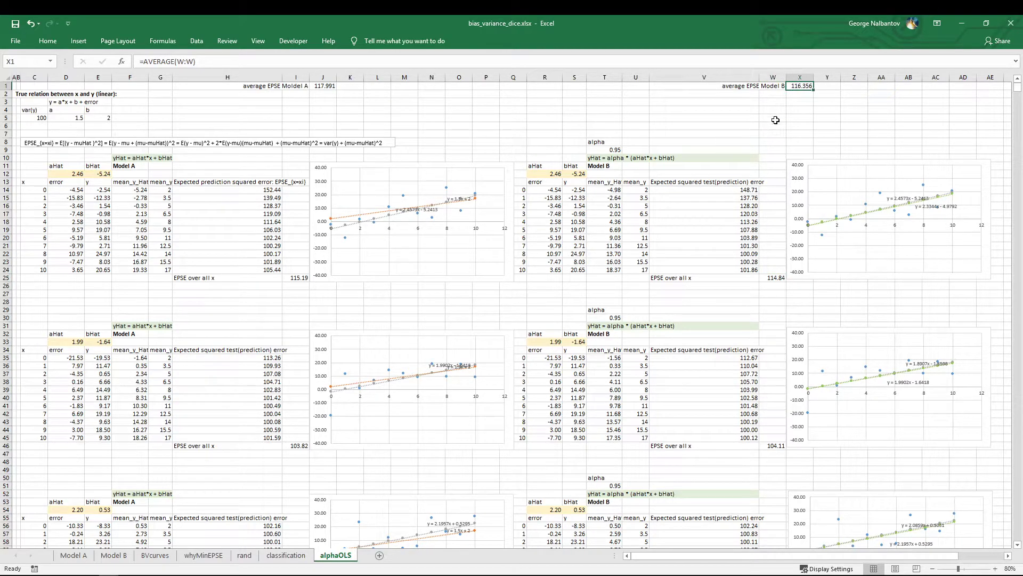
pyautogui.click(606, 150)
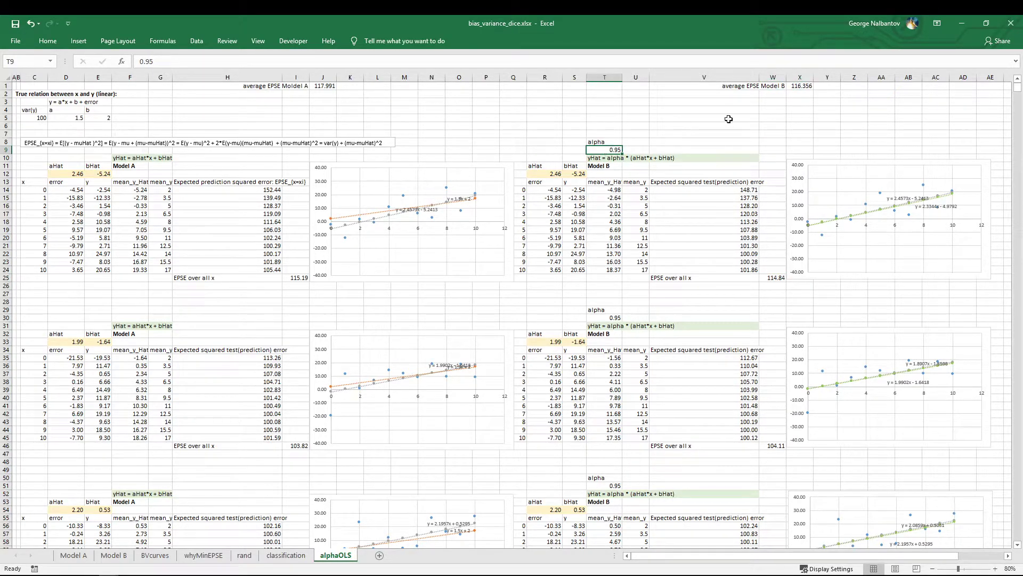
pyautogui.click(798, 86)
pyautogui.click(318, 84)
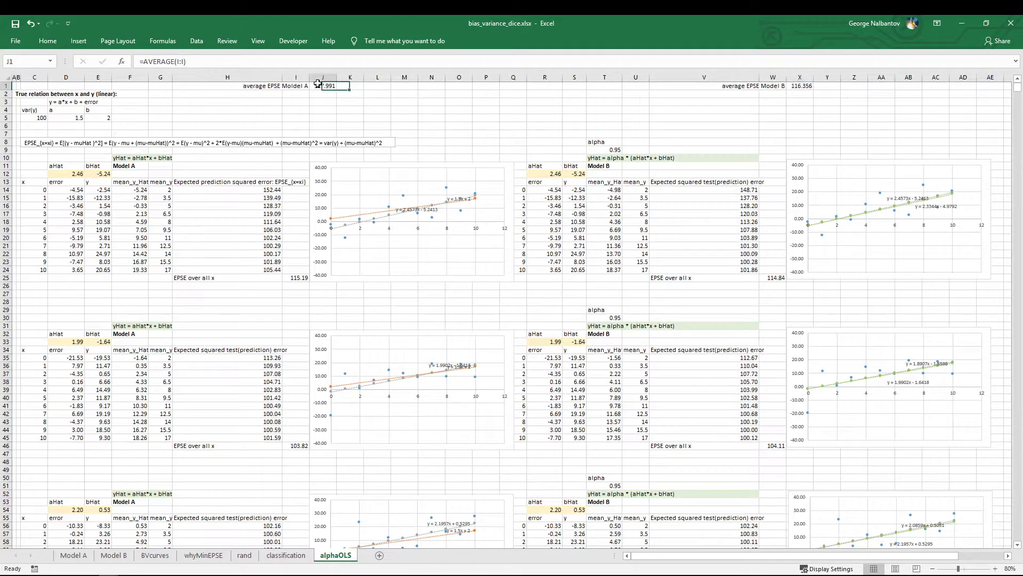
# Set Model B's alpha in T9 to 1.
pyautogui.click(606, 151)
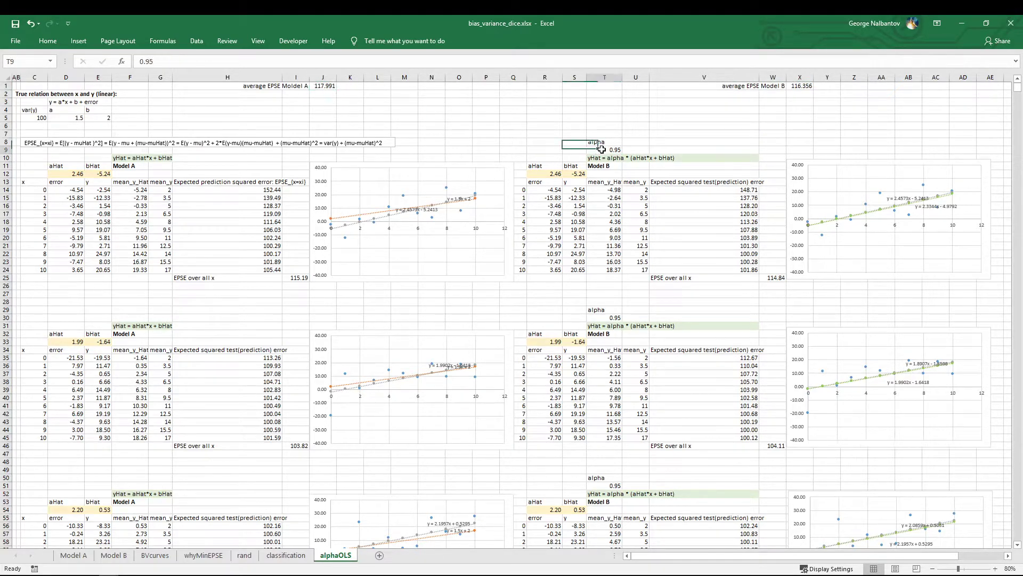
pyautogui.write('1')
pyautogui.press('Return')
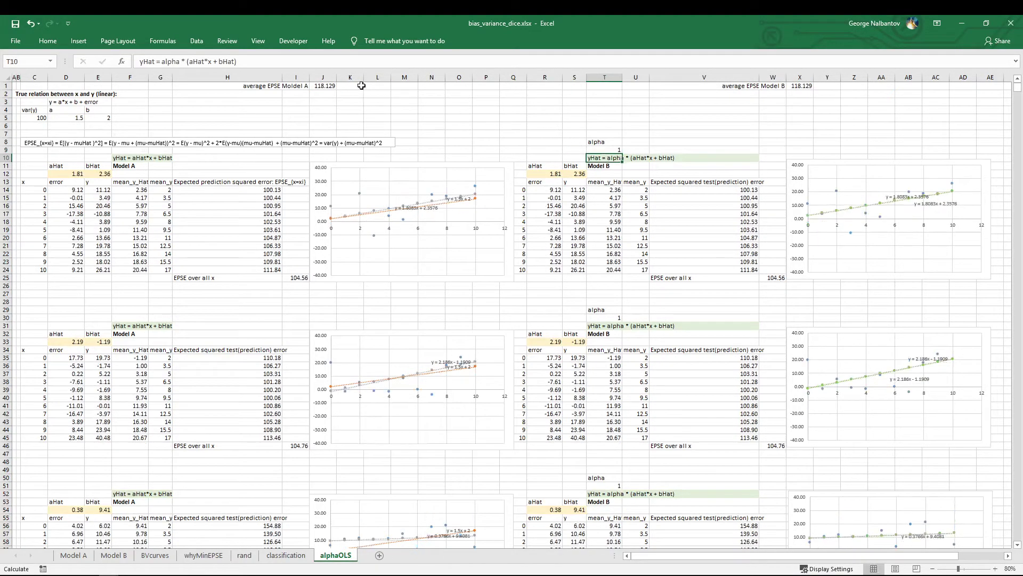
# Set Model B's alpha in T9 to 0.99 and compare the average EPSE cells X1 and J1.
pyautogui.click(593, 148)
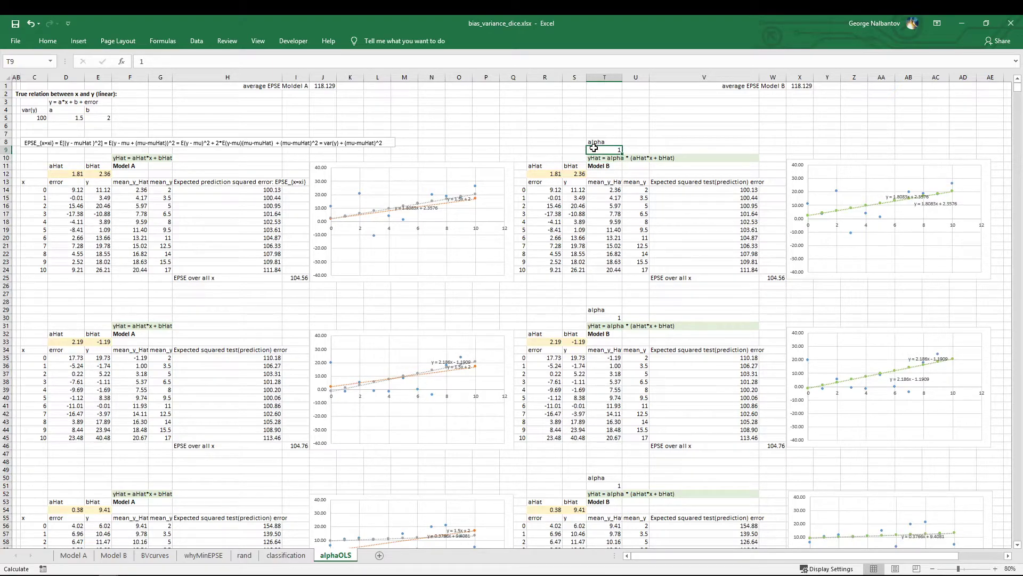
pyautogui.write('0.99')
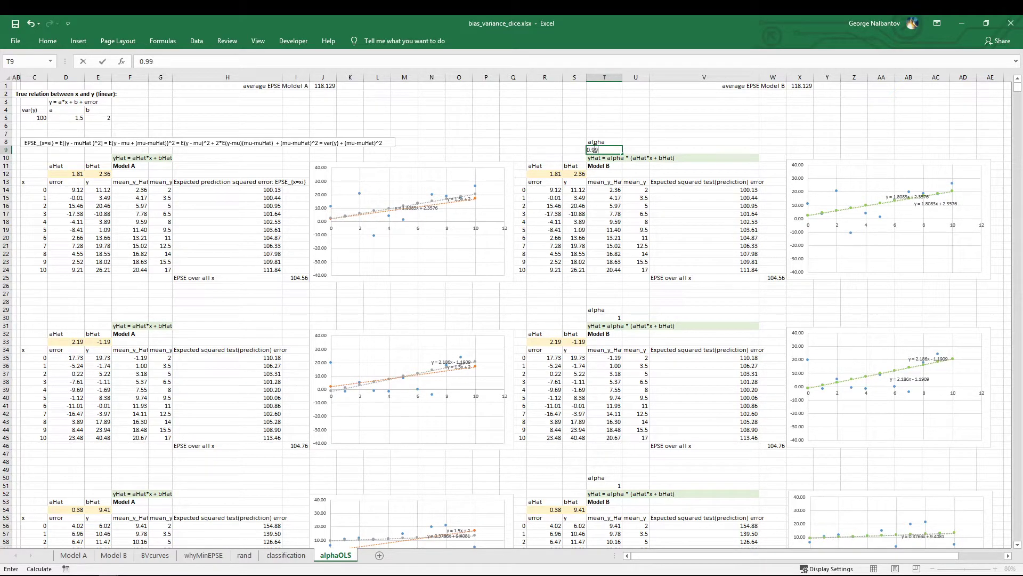
pyautogui.press('Return')
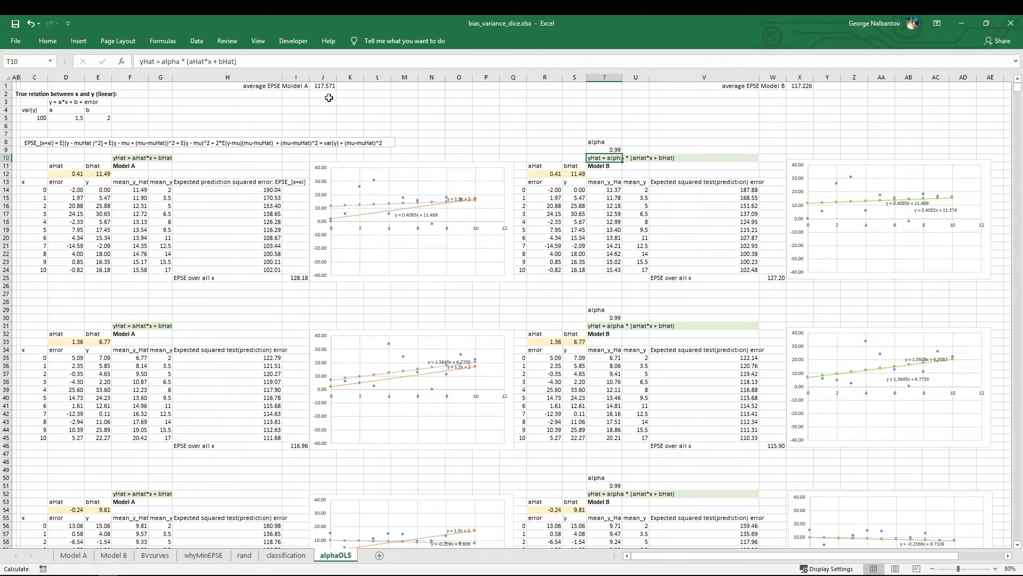
pyautogui.click(807, 86)
pyautogui.click(314, 87)
# Set Model B's alpha in T9 to 0.95.
pyautogui.click(592, 150)
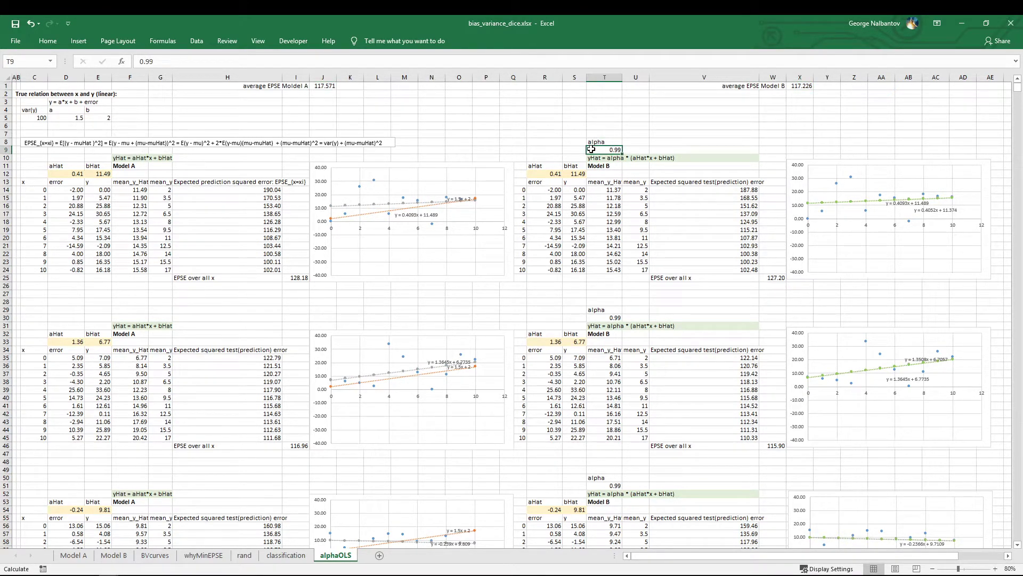
pyautogui.write('0.')
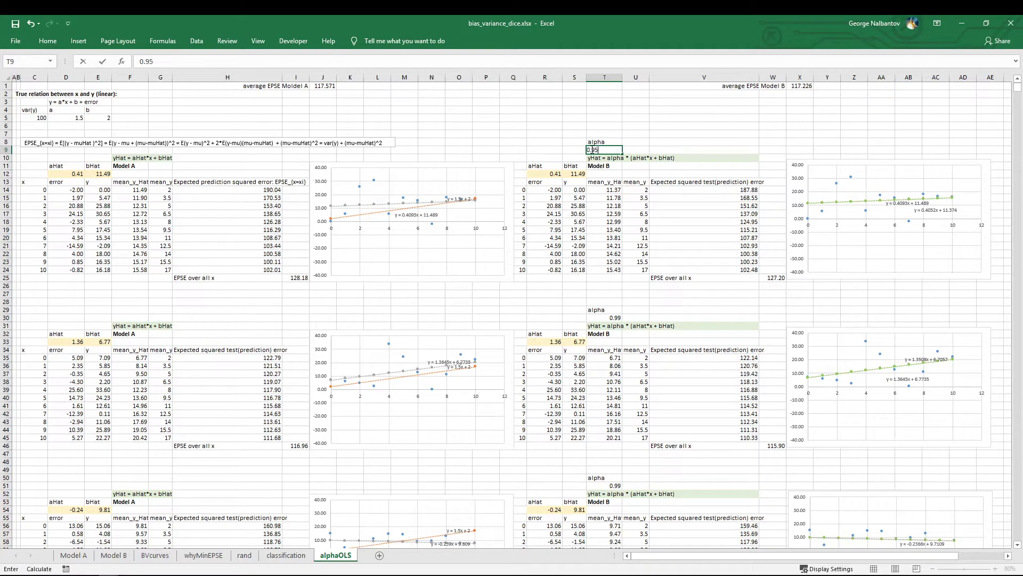
pyautogui.press('Return')
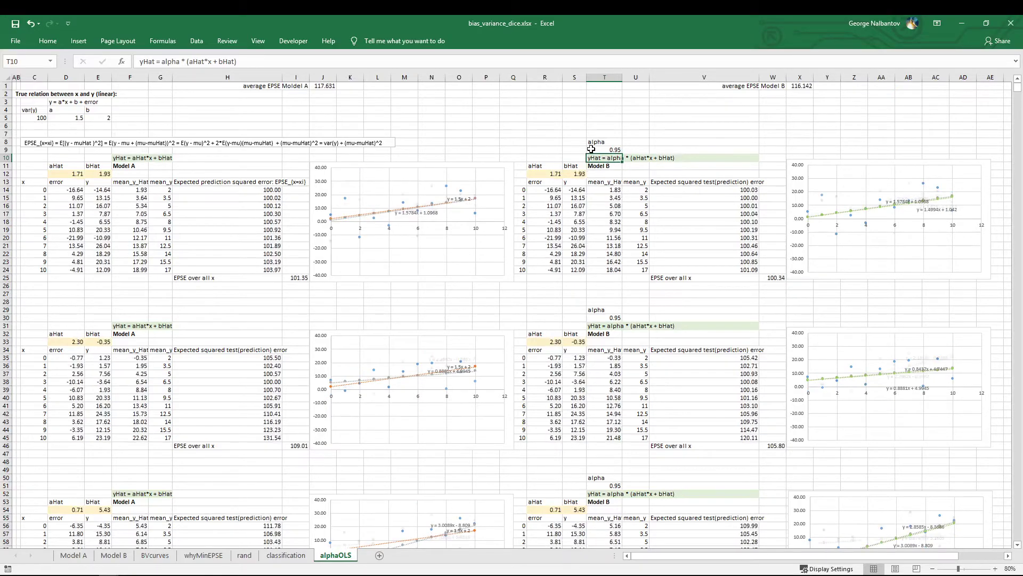
# Set alpha in T9 to 0.9, recalculate the random samples, and compare the average EPSE in J1 and X1.
pyautogui.click(591, 150)
pyautogui.press('Return')
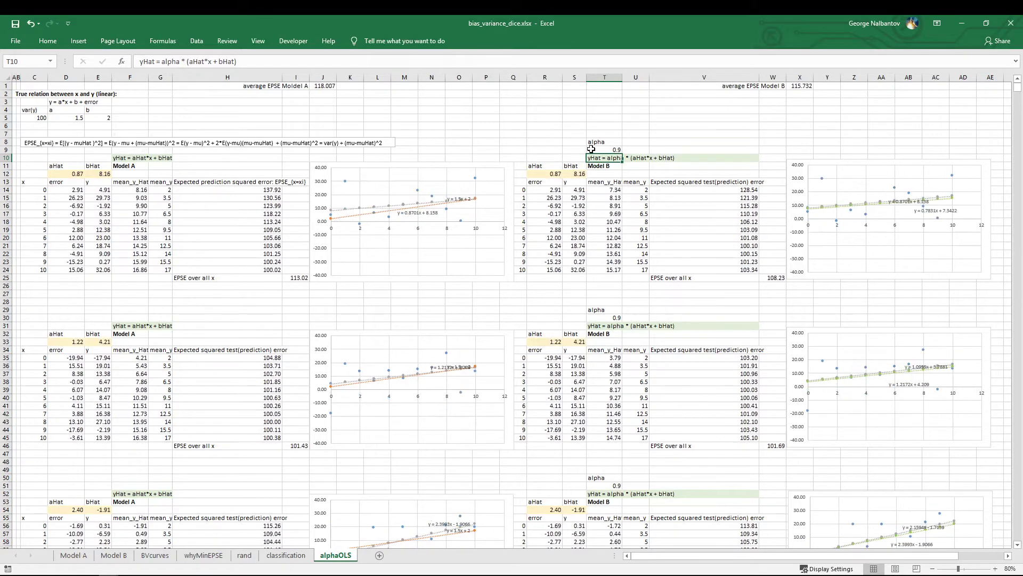
pyautogui.press('F9')
pyautogui.press('F9')
pyautogui.click(320, 85)
pyautogui.click(804, 87)
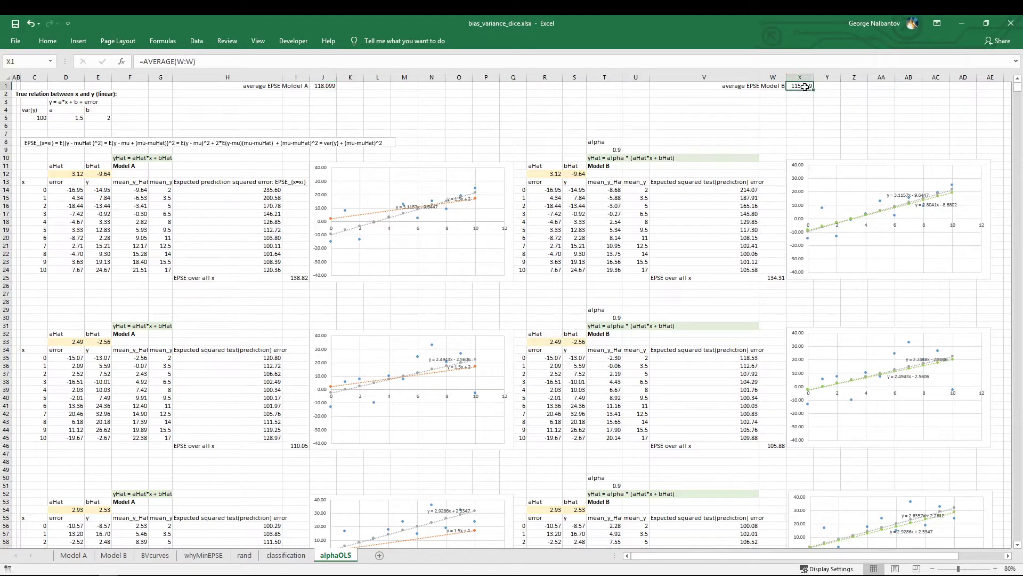
# Set alpha in T9 to 0.8, recalculate the random samples, and compare the average EPSE in X1 and J1.
pyautogui.click(599, 149)
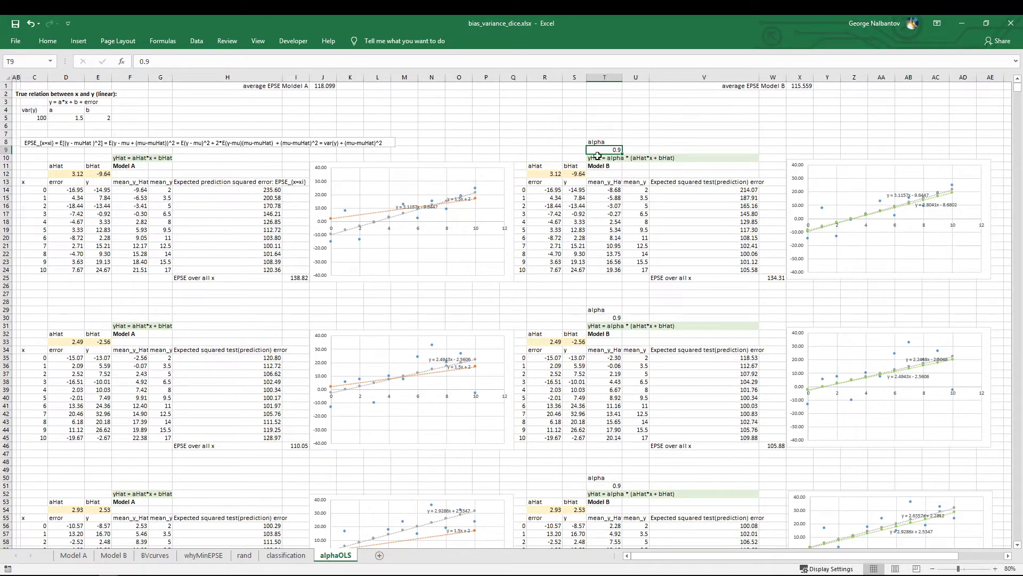
pyautogui.write('0.')
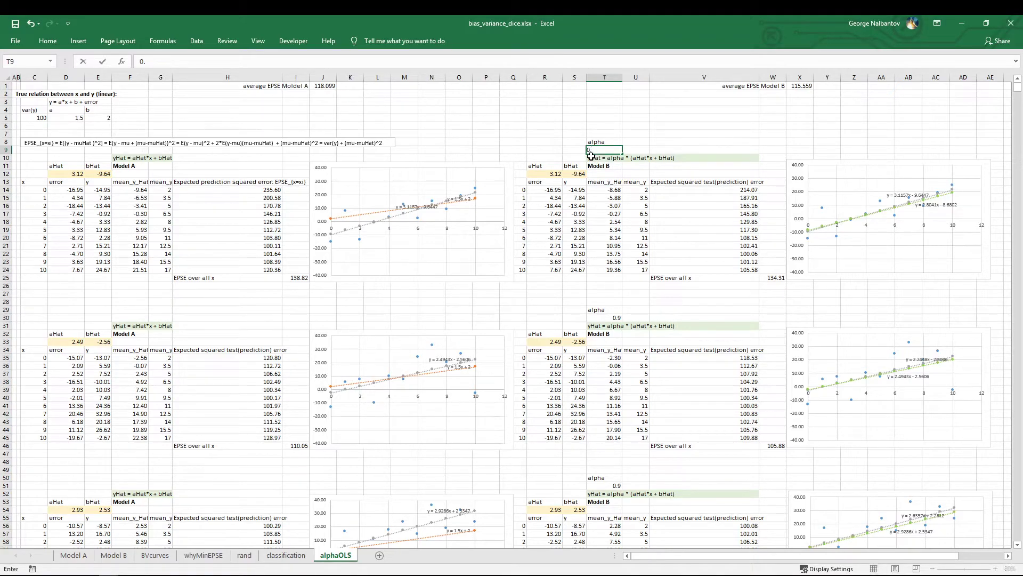
pyautogui.press('Return')
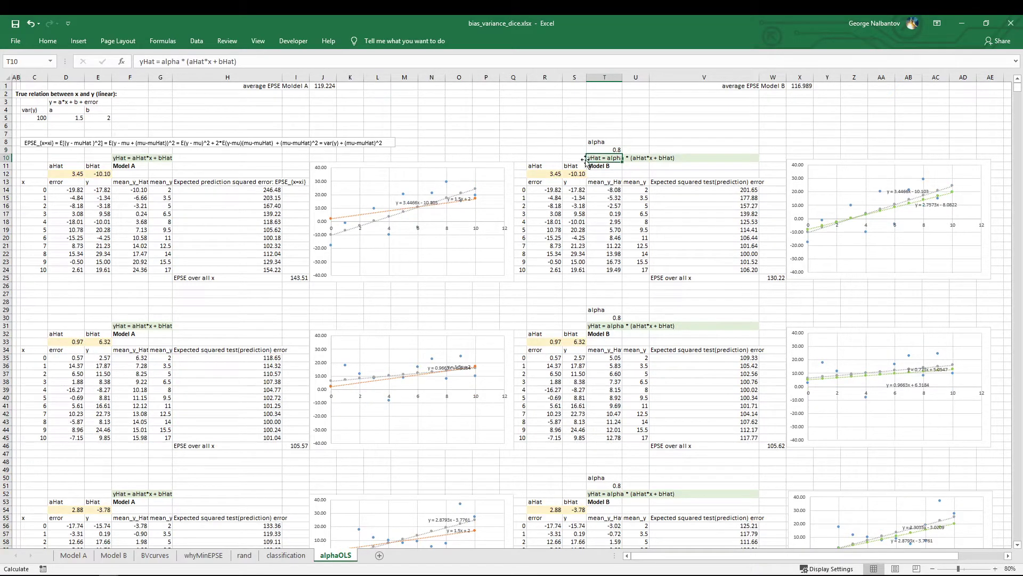
pyautogui.press('F9')
pyautogui.press('F9')
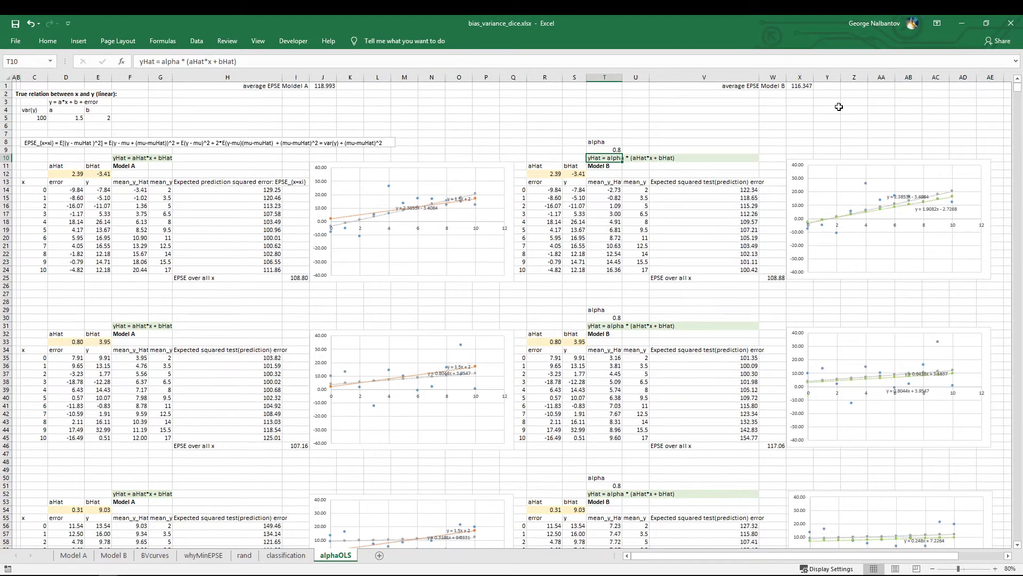
pyautogui.click(801, 87)
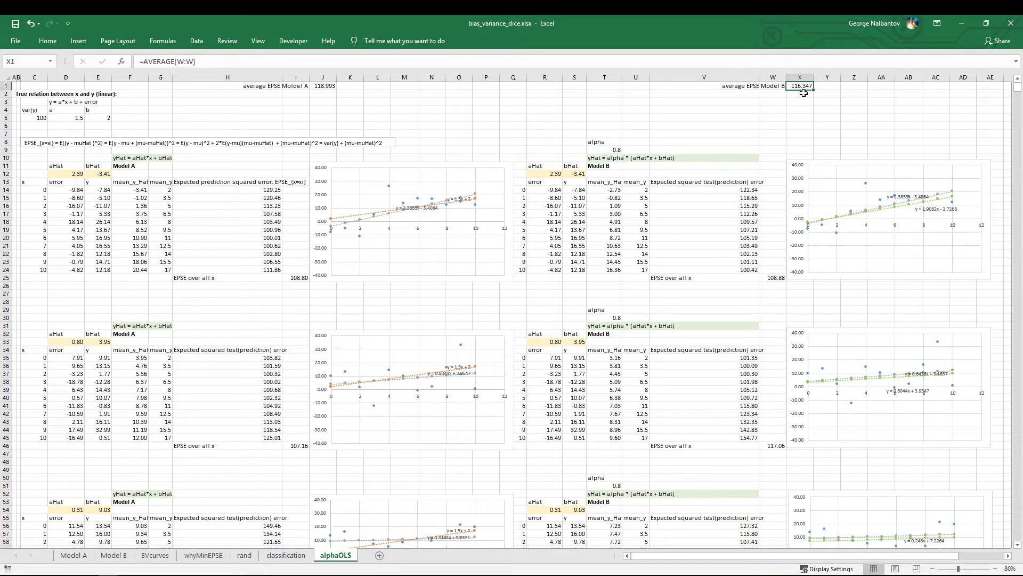
pyautogui.click(326, 86)
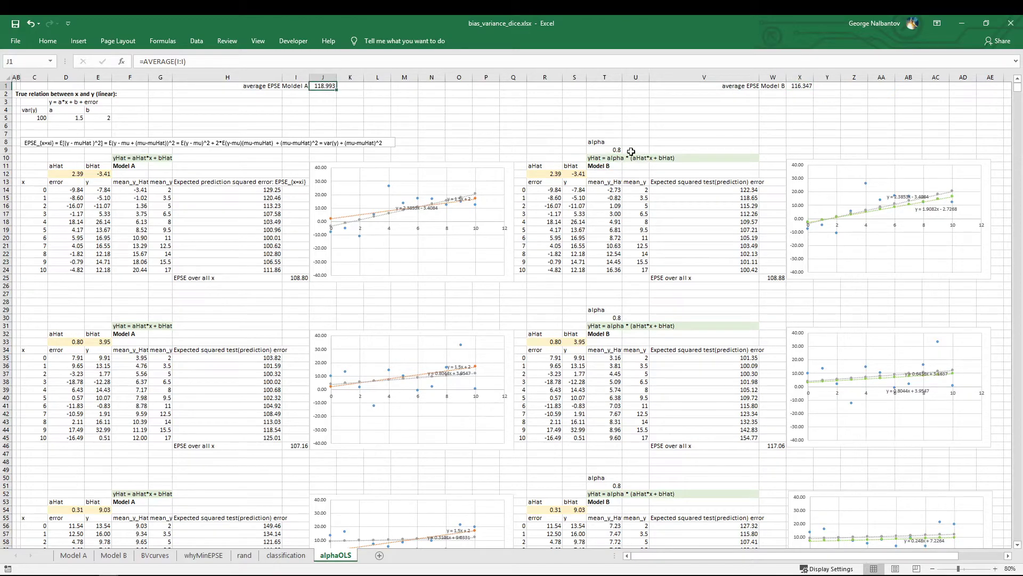
# Set alpha in T9 to 0.7 and recalculate the random samples repeatedly to compare both models' average EPSE.
pyautogui.click(616, 149)
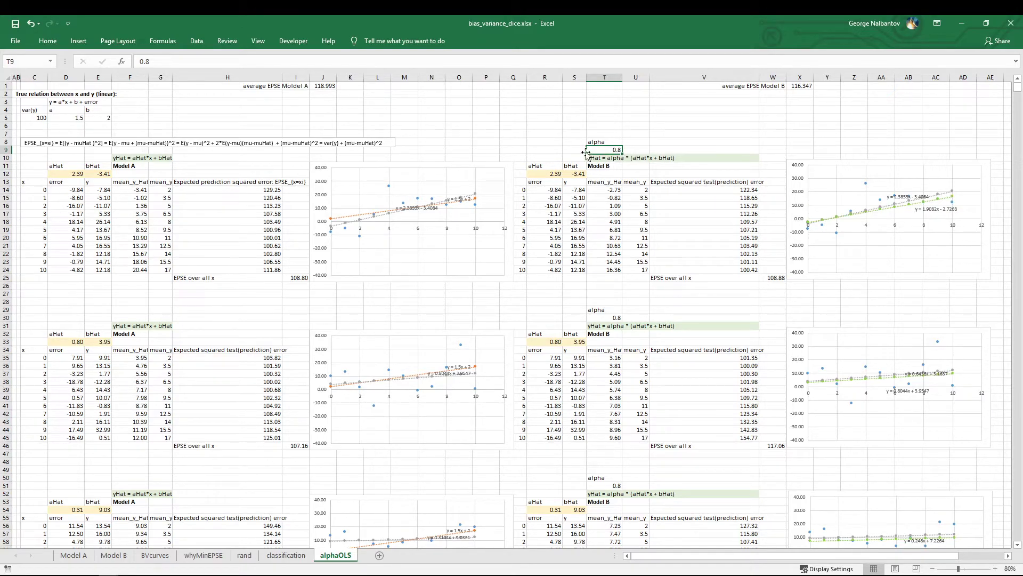
pyautogui.write('0.')
pyautogui.press('Return')
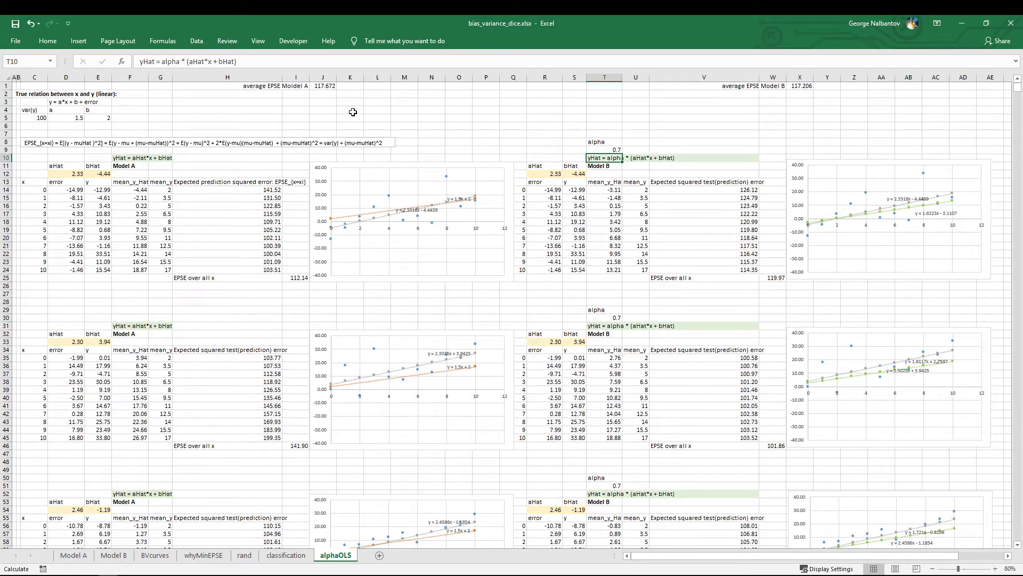
pyautogui.press('F9')
pyautogui.press('F9')
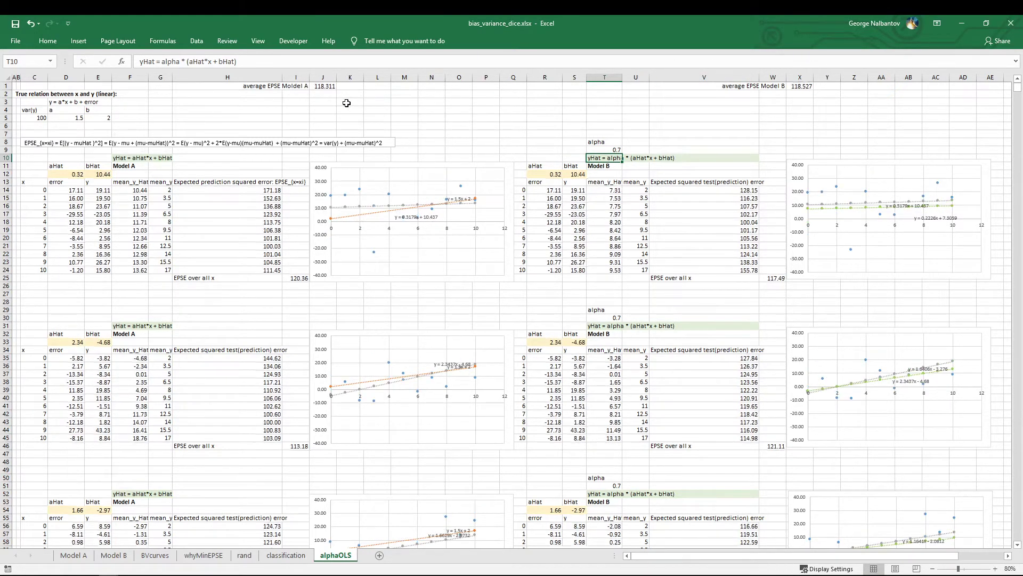
pyautogui.press('F9')
pyautogui.press('F9')
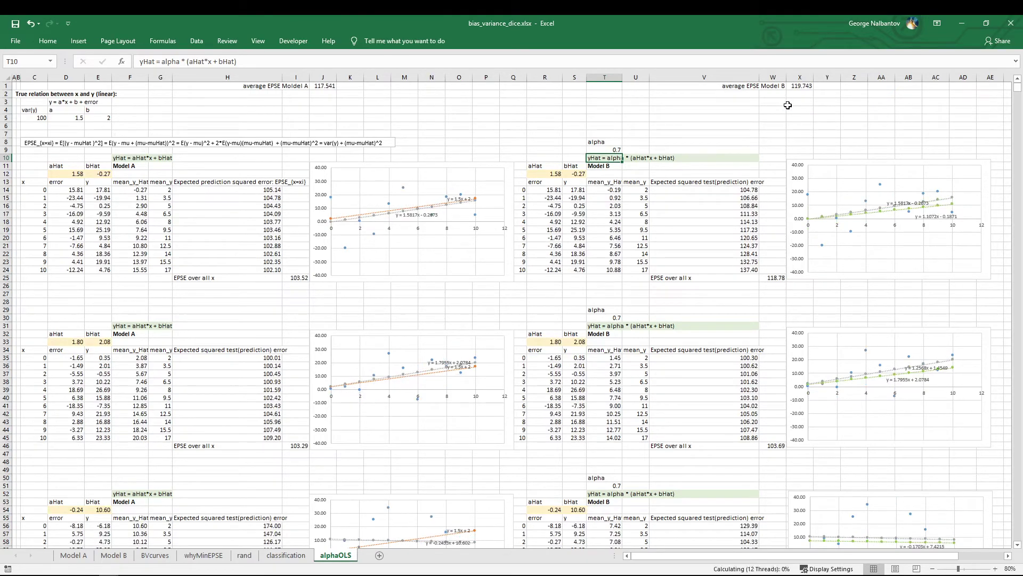
pyautogui.press('F9')
pyautogui.press('F9')
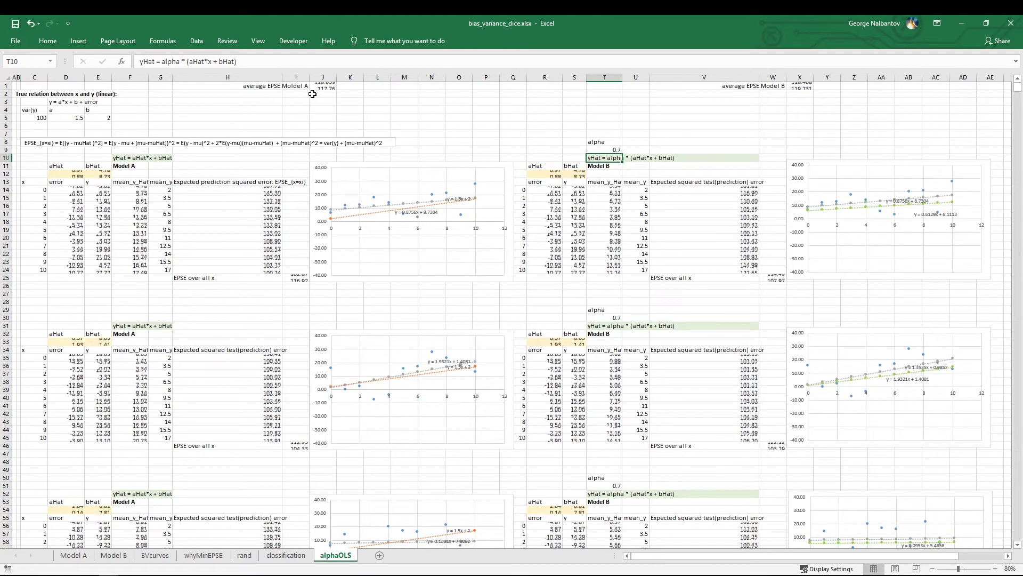
pyautogui.press('F9')
# Set alpha in T9 to 0.2, recalculate the samples, and check Model B's average EPSE in X1 against its first chart.
pyautogui.click(607, 149)
pyautogui.write('0.')
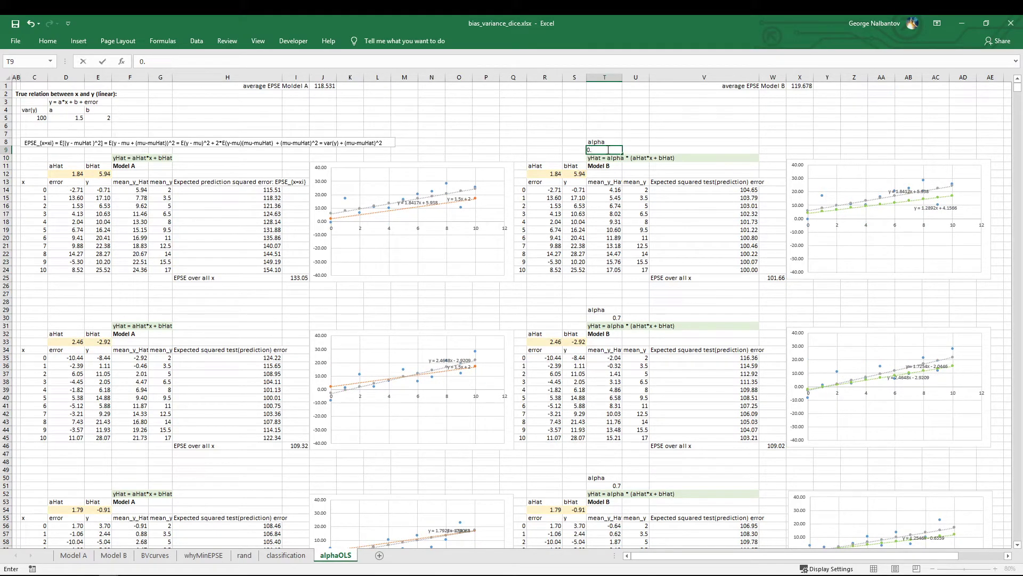
pyautogui.write('2')
pyautogui.press('Return')
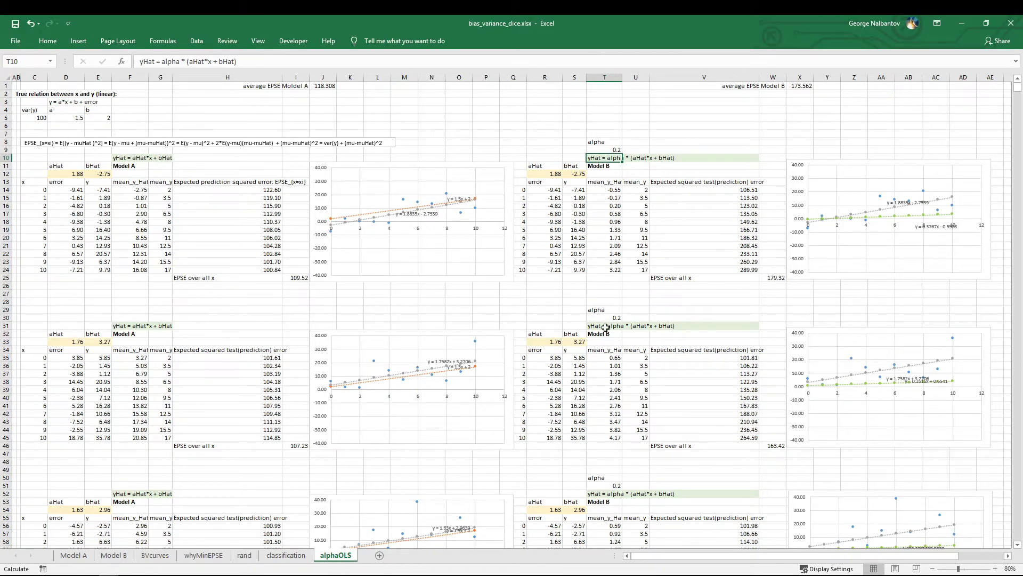
pyautogui.press('F9')
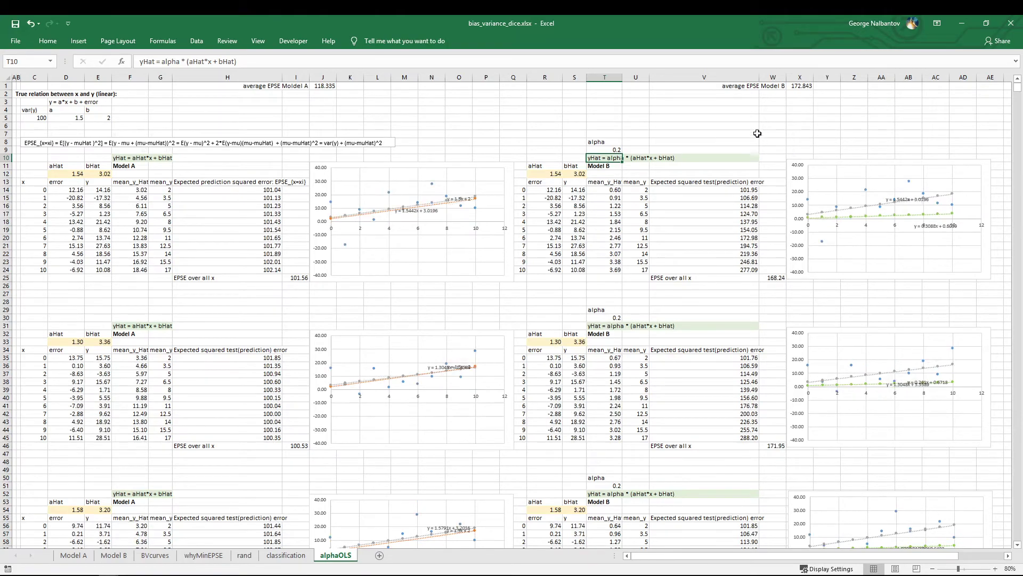
pyautogui.click(797, 86)
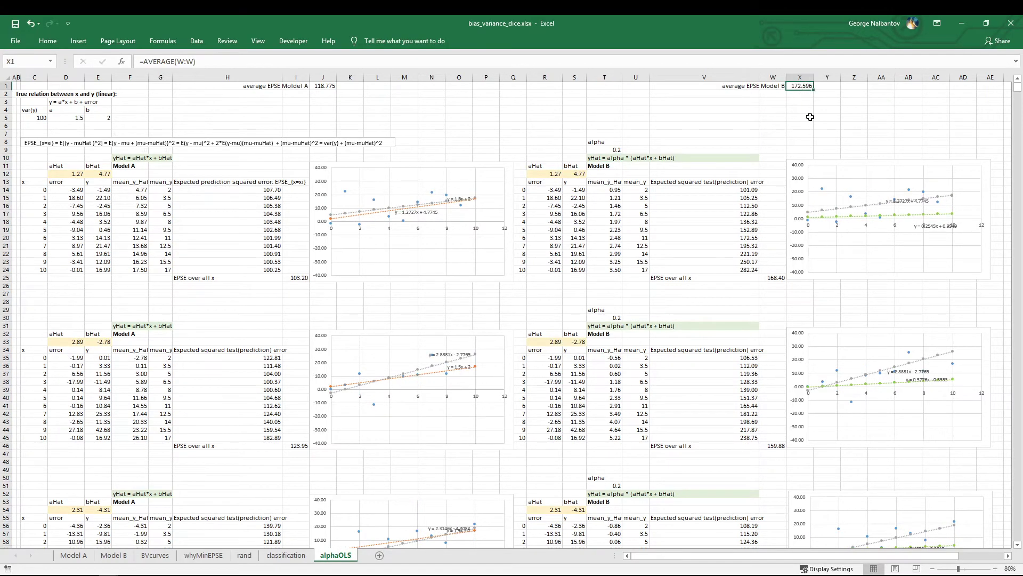
pyautogui.click(913, 218)
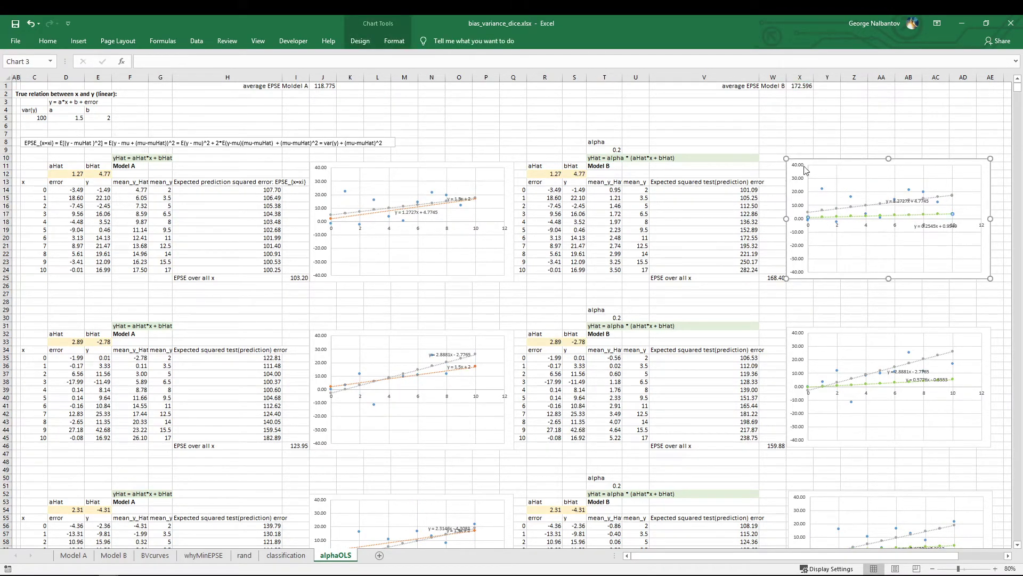
# Set Model B's alpha in T9 to 0.9 and recalculate the random samples.
pyautogui.click(606, 150)
pyautogui.write('0.')
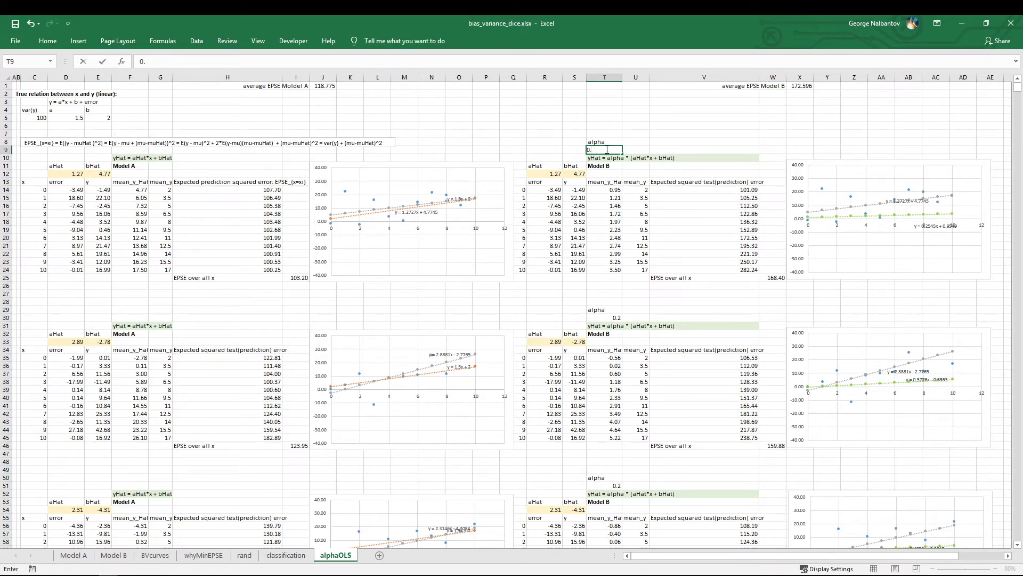
pyautogui.write('9')
pyautogui.press('Return')
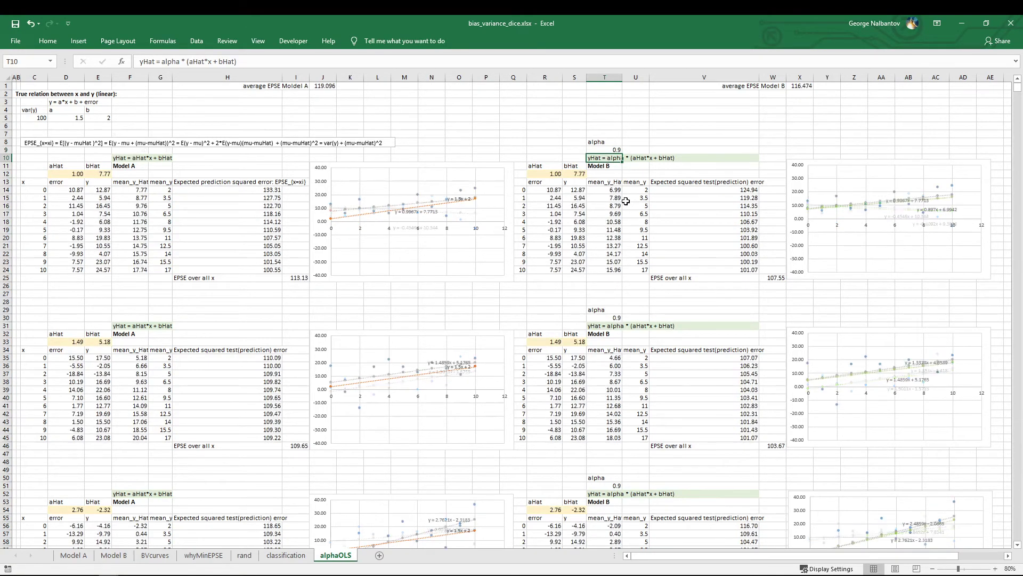
pyautogui.press('F9')
# Review alpha in T9 and the average EPSE of Model B in X1 and Model A in J1, ending on A1.
pyautogui.click(606, 149)
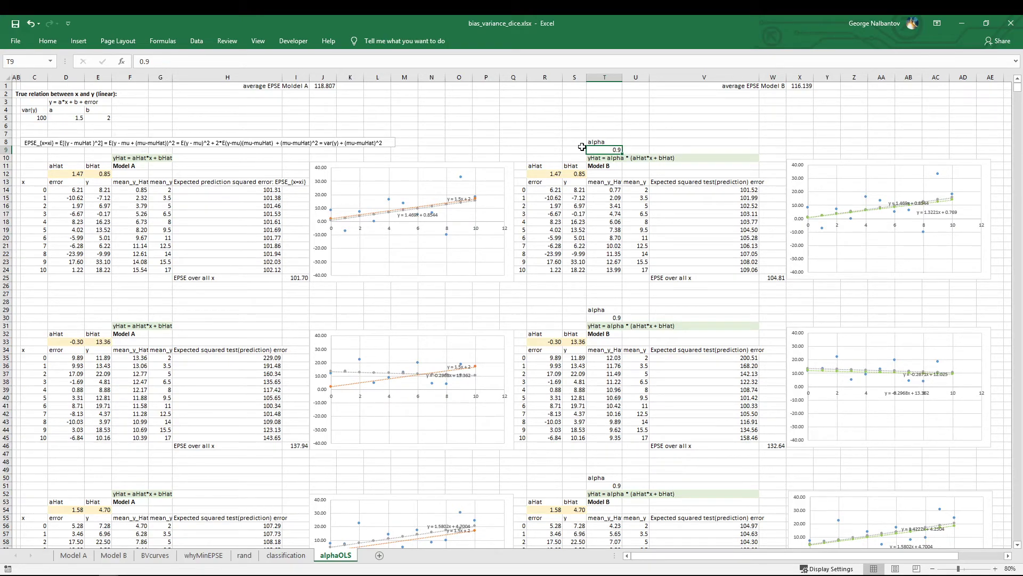
pyautogui.click(795, 87)
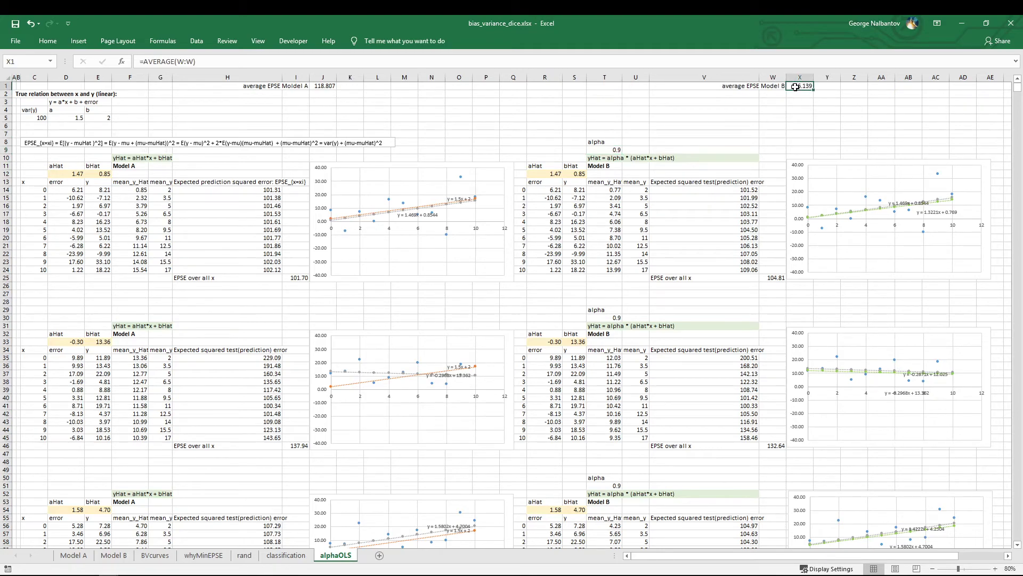
pyautogui.click(327, 86)
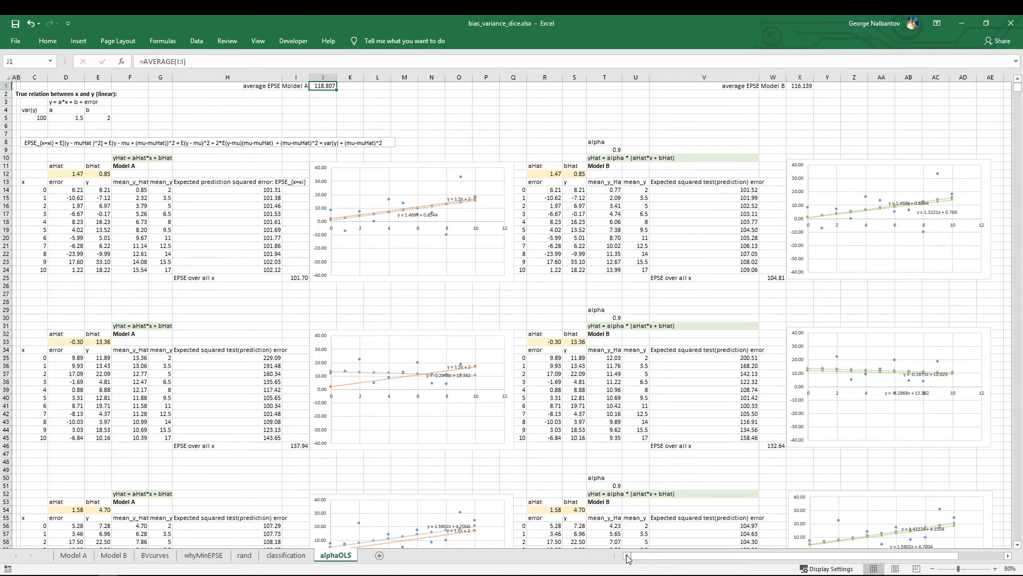
pyautogui.click(32, 86)
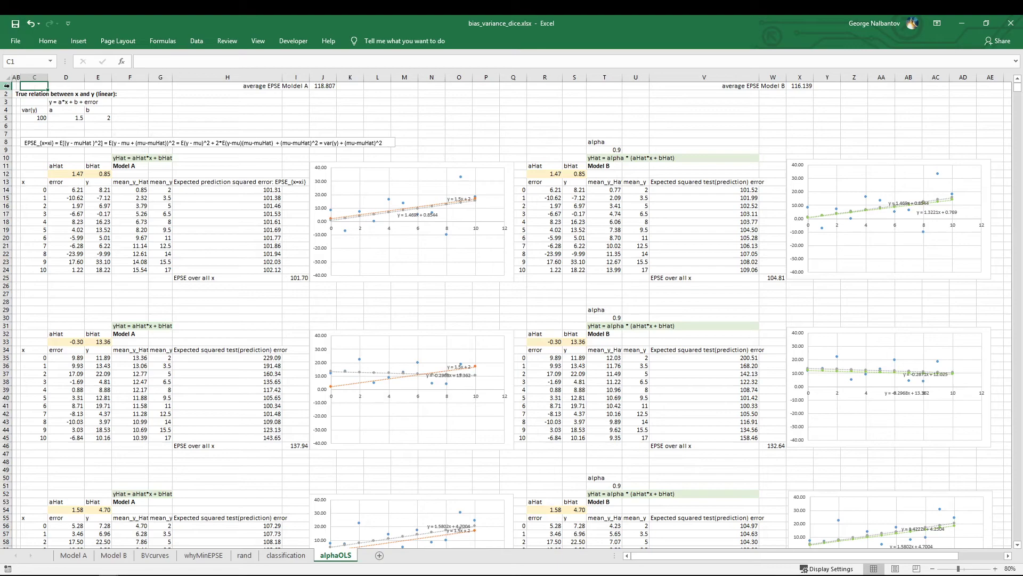
pyautogui.click(14, 86)
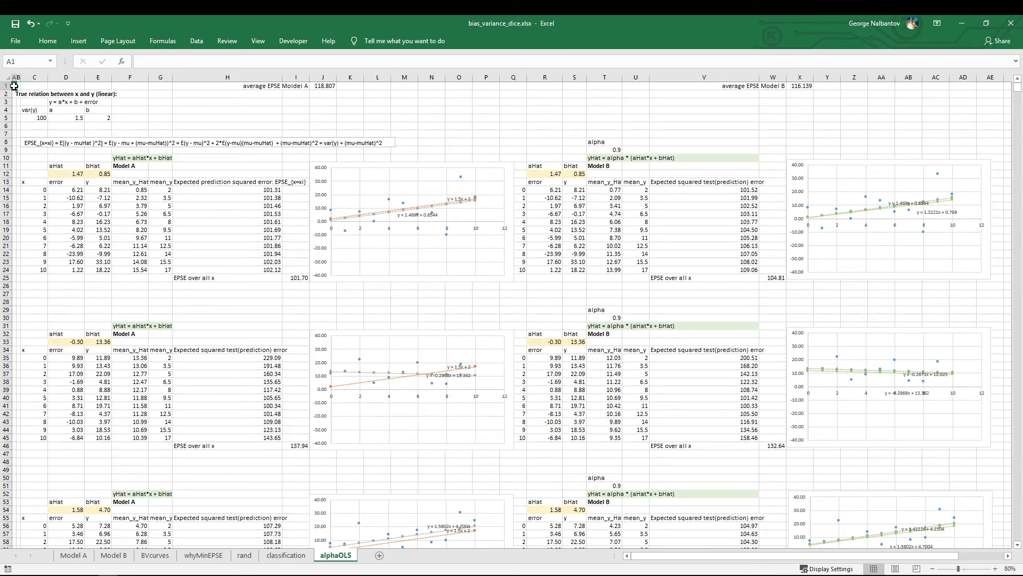